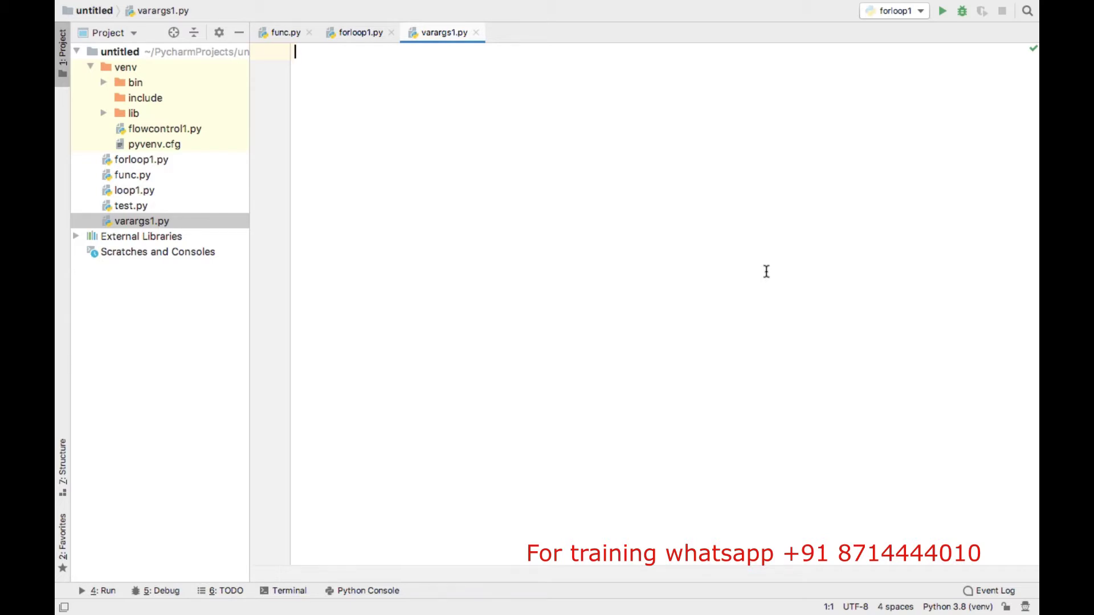
Write add(a, b) returning a+b in varargs1.py, with blank lines below for a print call.
key(Return)
text(d)
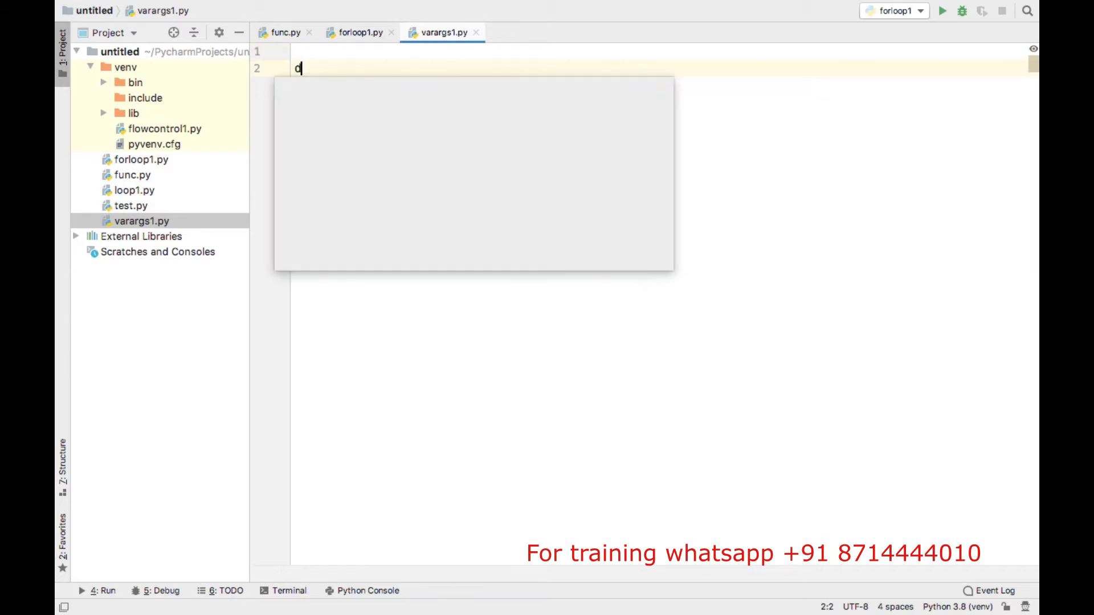
text(ef add )
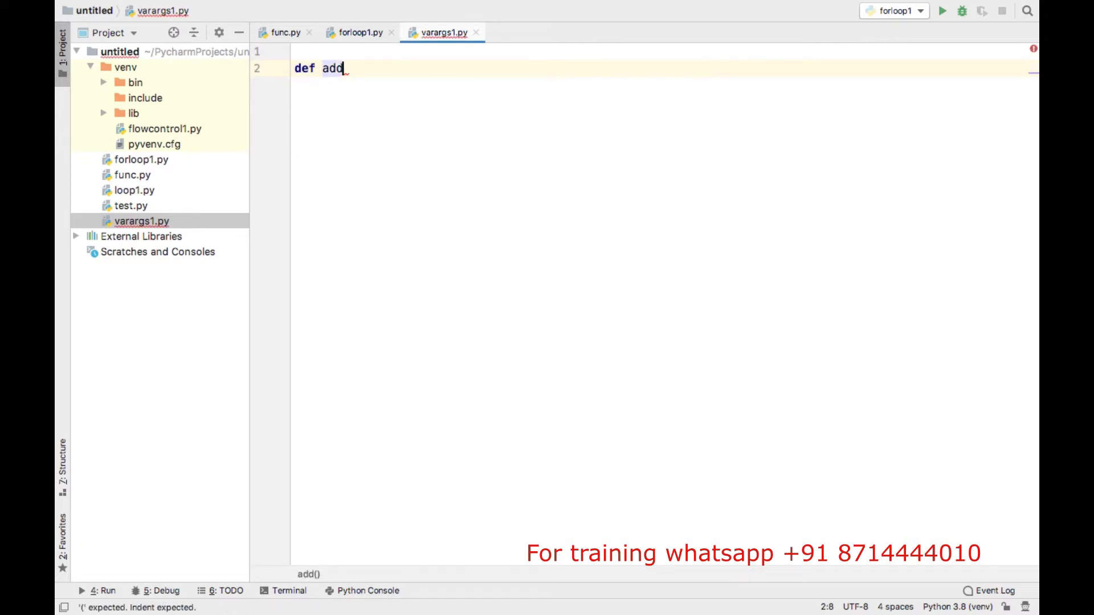
text((a)
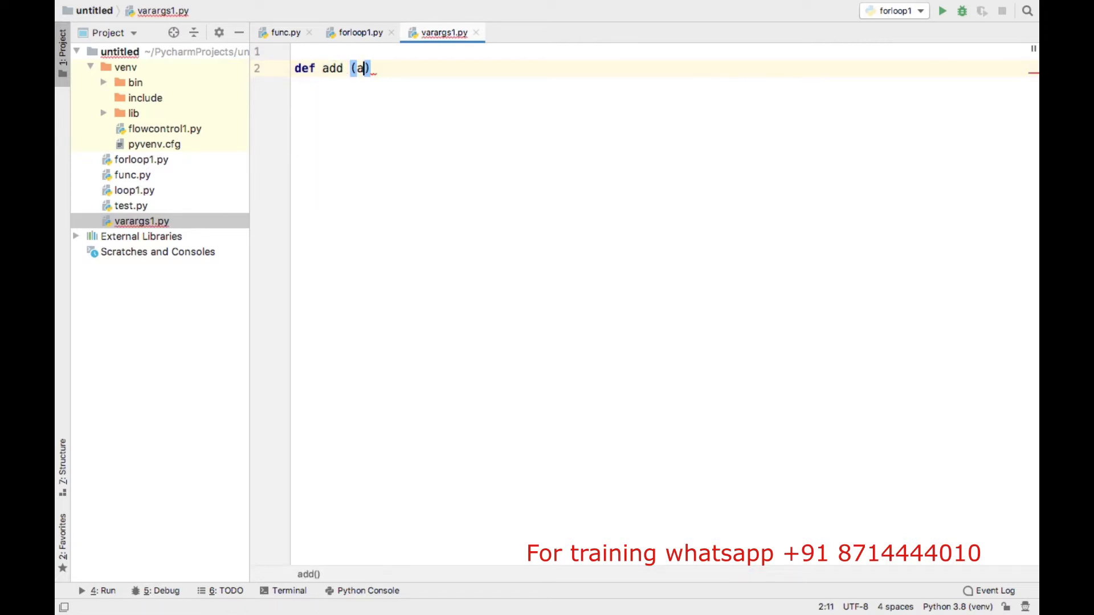
text(, b)
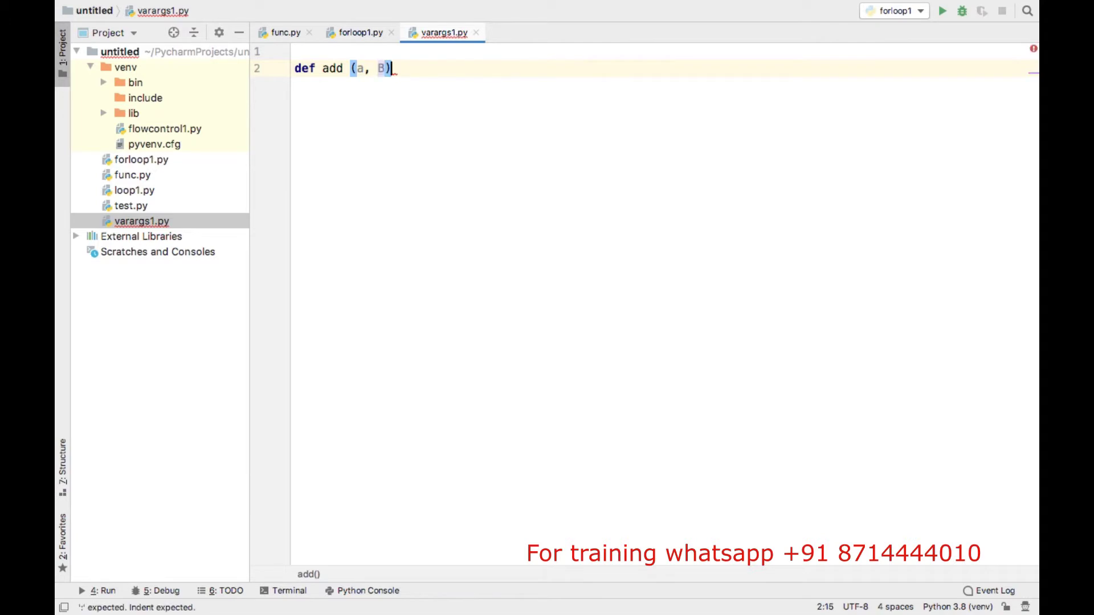
text( ):)
key(Return)
text(ret)
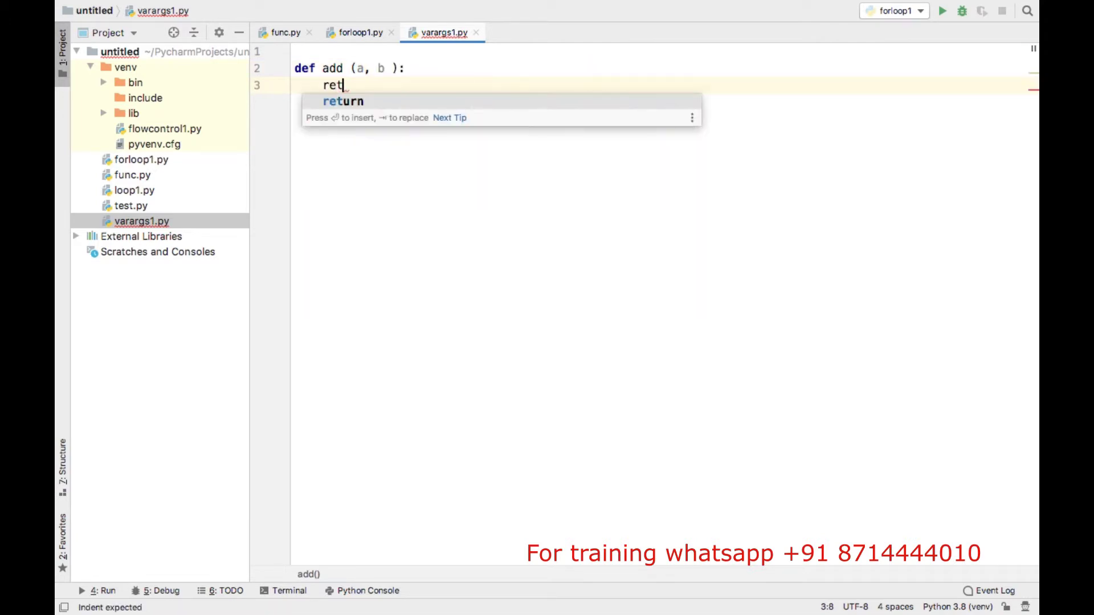
text(uen)
key(BackSpace)
key(BackSpace)
key(BackSpace)
text(rn a+)
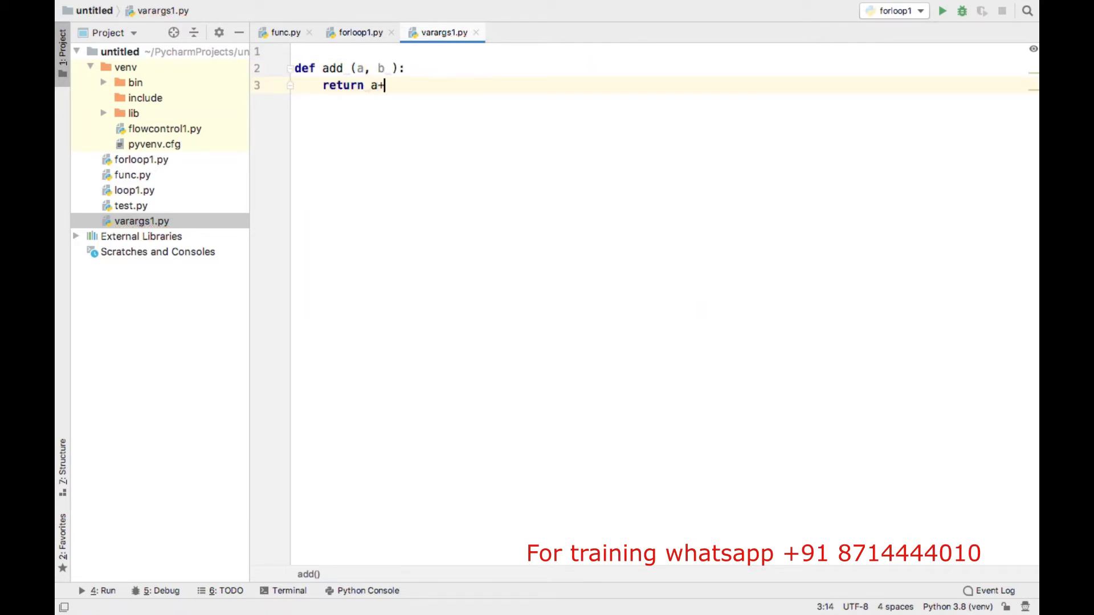
text(b)
key(Return)
key(Return)
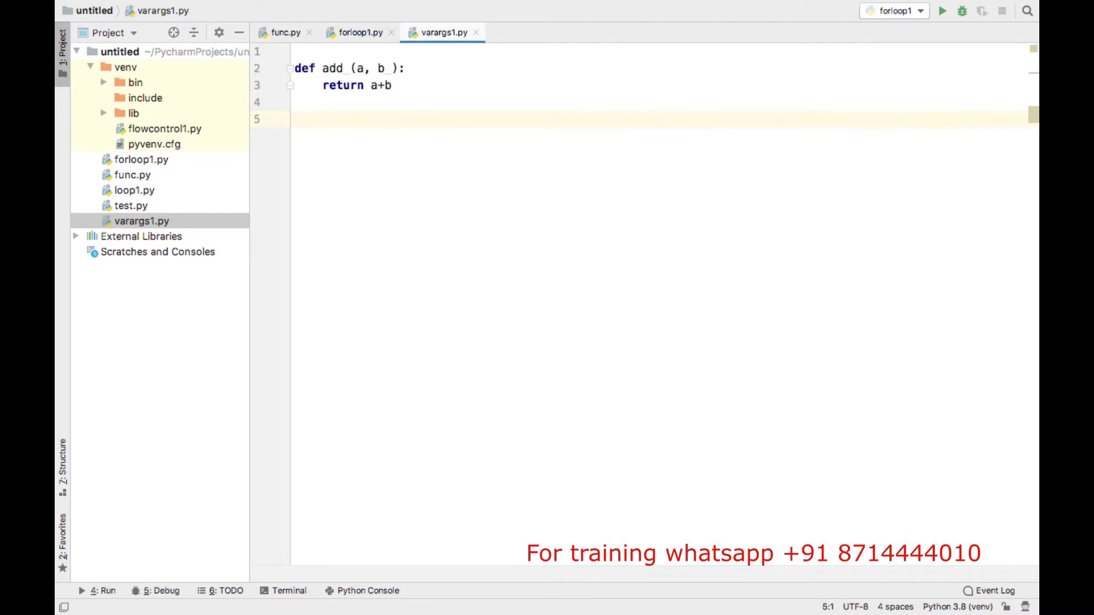
key(Return)
text(print )
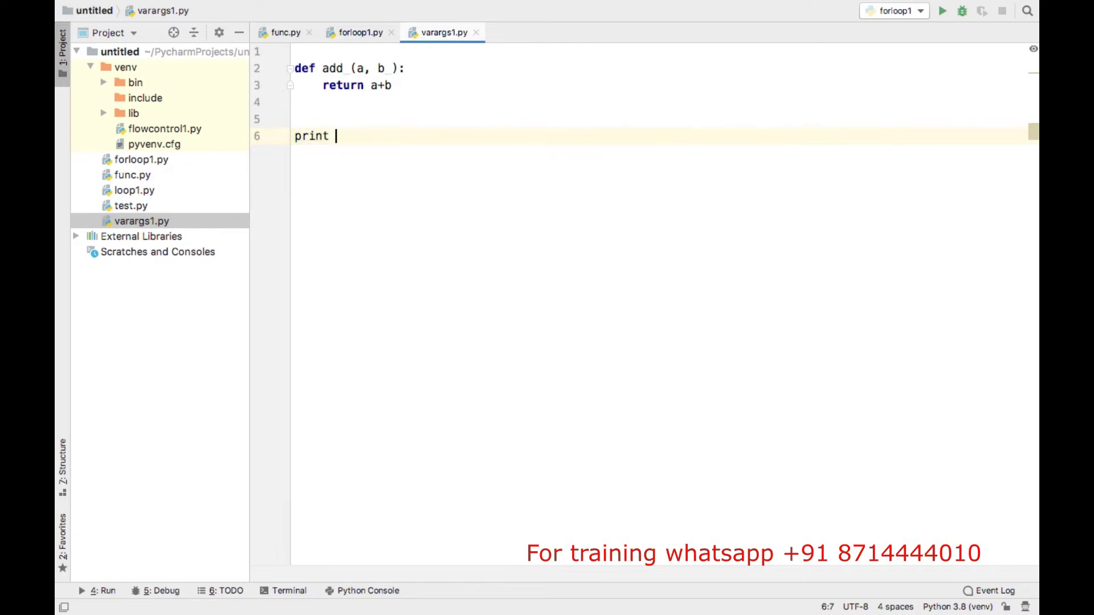
text((add (10,20)))
right_click(742, 342)
Run varargs1 and confirm print(add(10,20)) outputs 30.
click(852, 394)
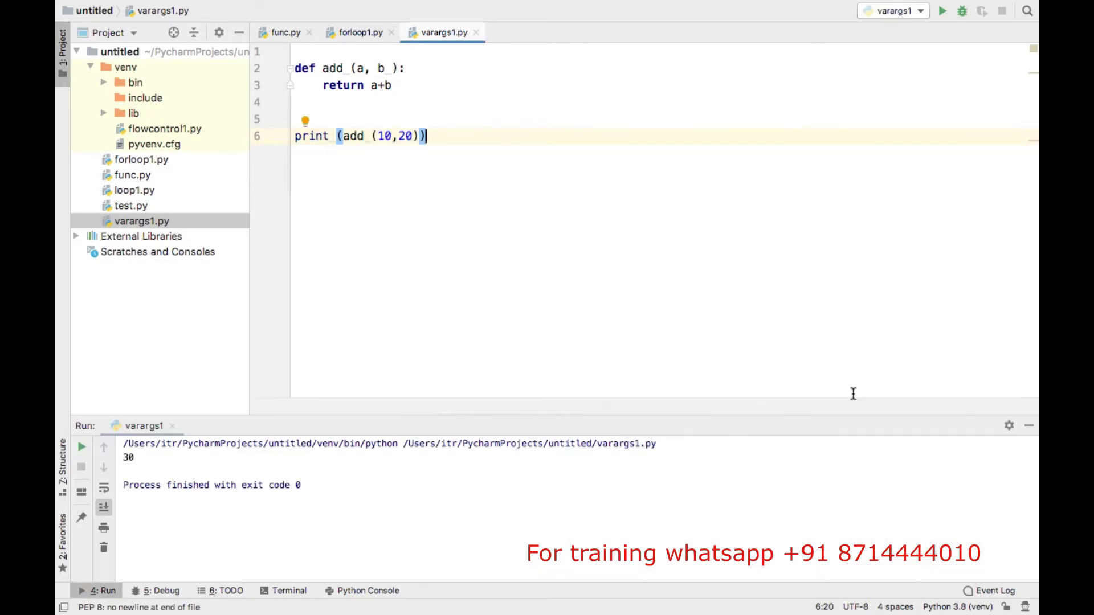
click(146, 458)
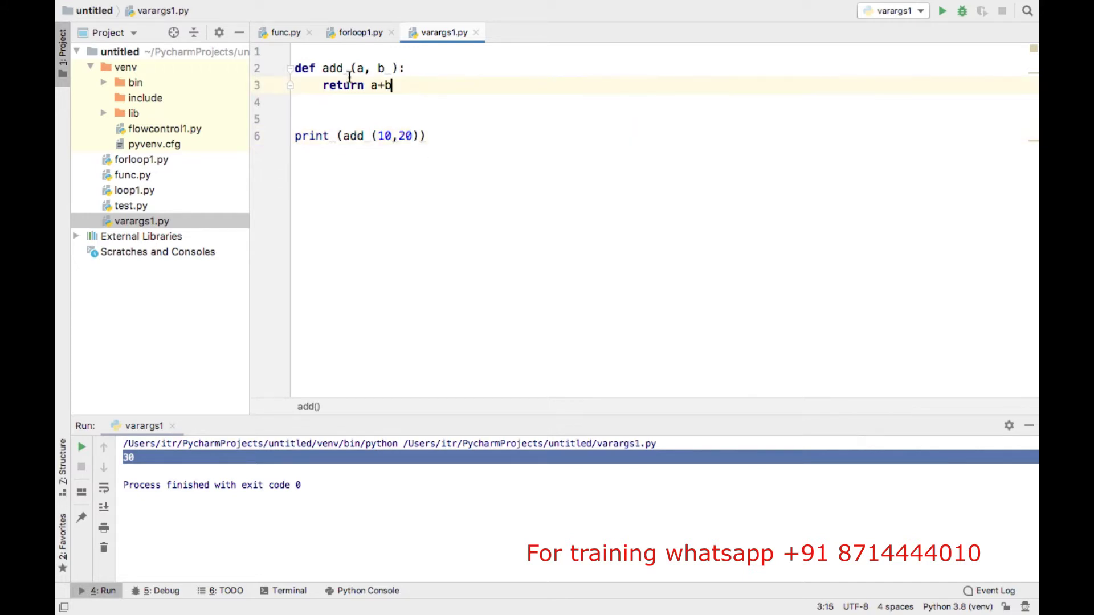
drag(411, 89, 286, 77)
Duplicate the add function as add3(a, b, c) returning a+b+c.
click(294, 119)
text(def add (a, b ):     return a+b)
click(351, 119)
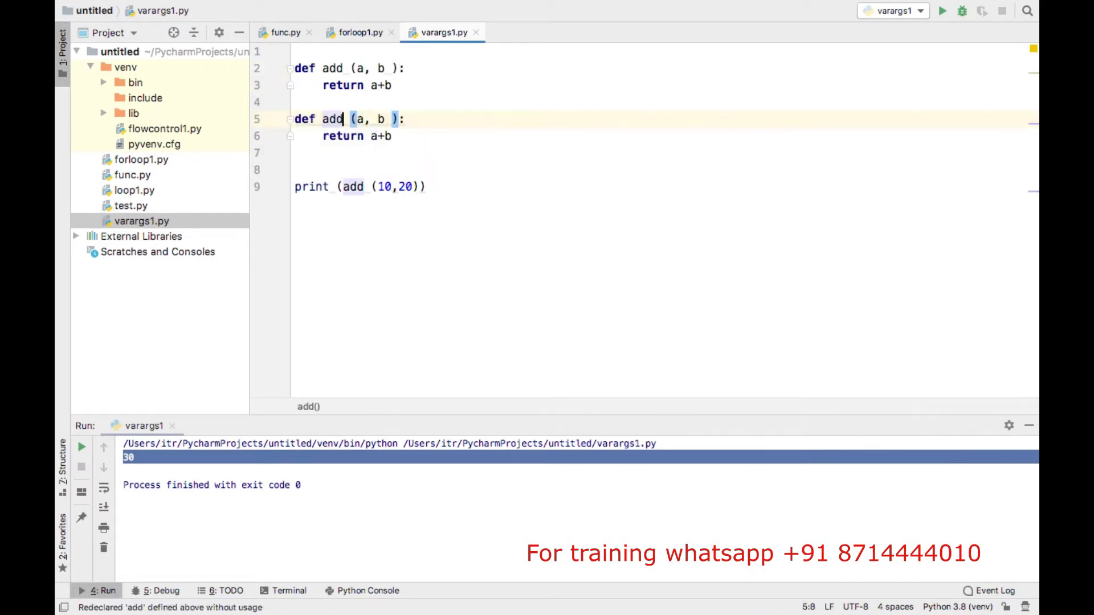
text(3)
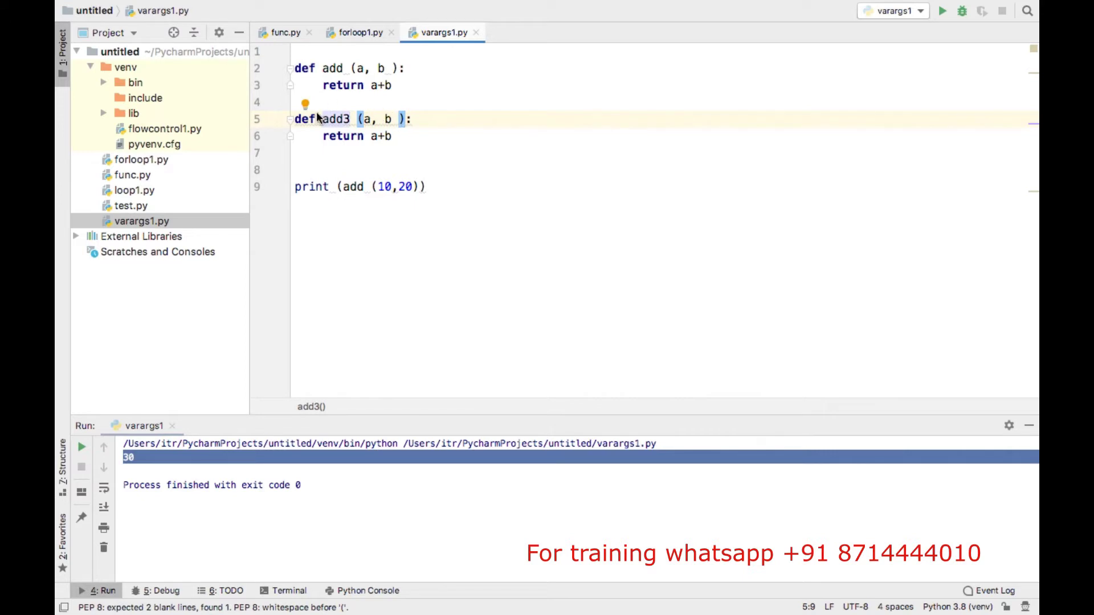
text(, c)
key(Down)
text(+c)
key(Escape)
key(Up)
key(Up)
key(Up)
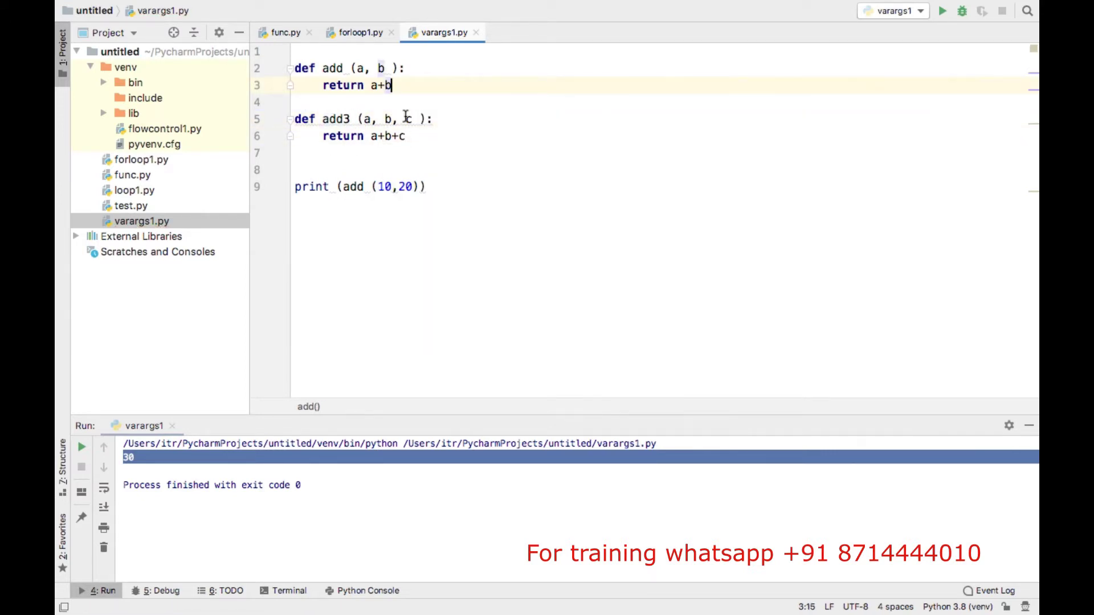
mouse_move(424, 119)
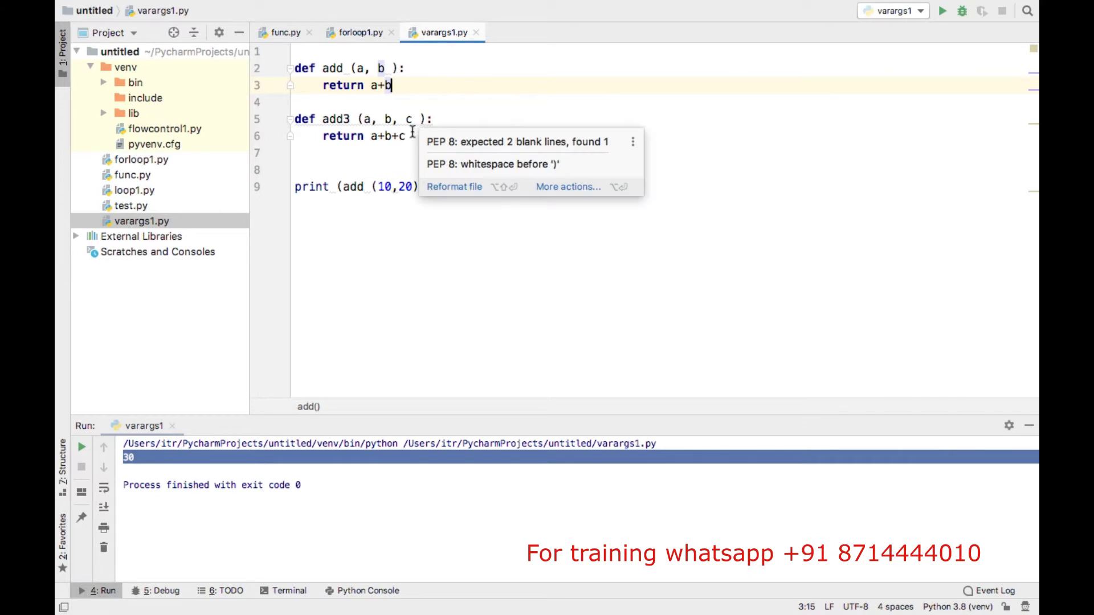
drag(371, 135, 434, 134)
click(435, 135)
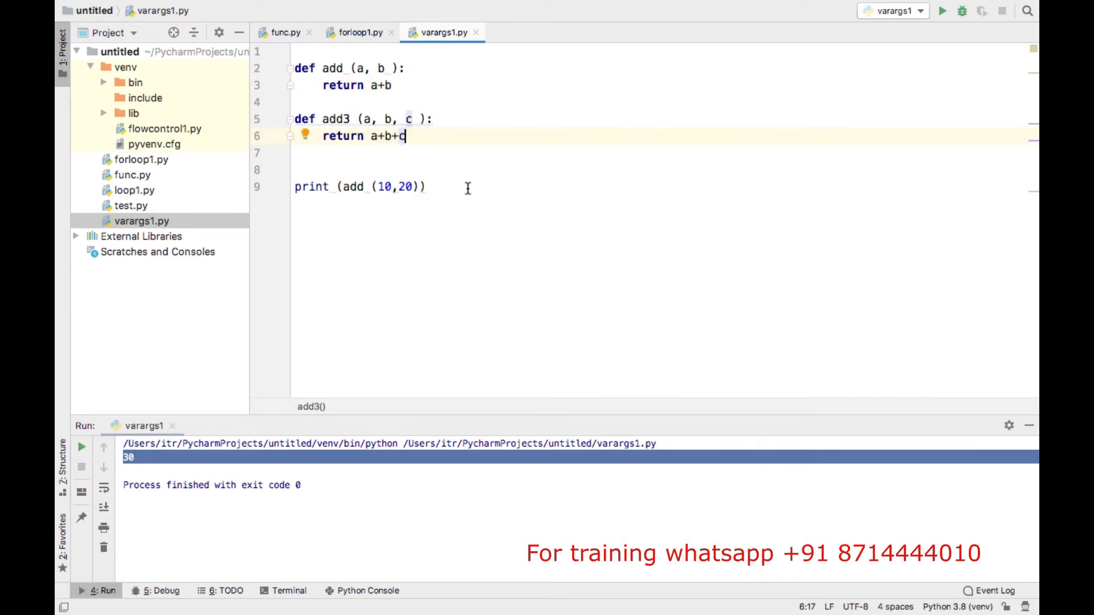
Add a print(add3(10,20,30)) line, then delete add's a, b parameters.
click(468, 187)
key(shift+Up)
key(super+d)
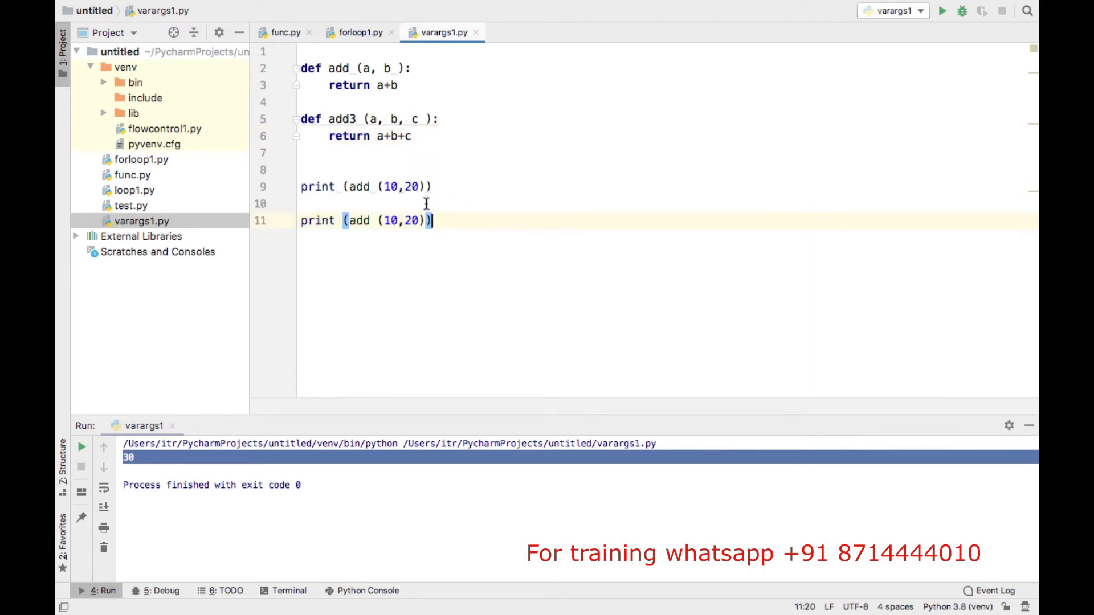
click(376, 220)
text(3)
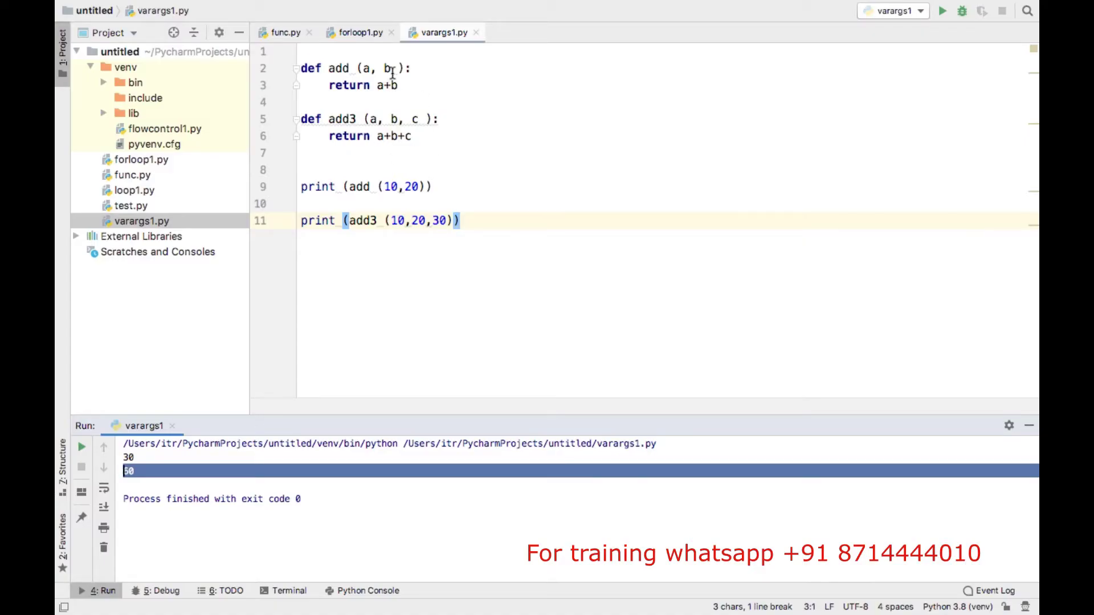
drag(392, 75, 363, 69)
key(BackSpace)
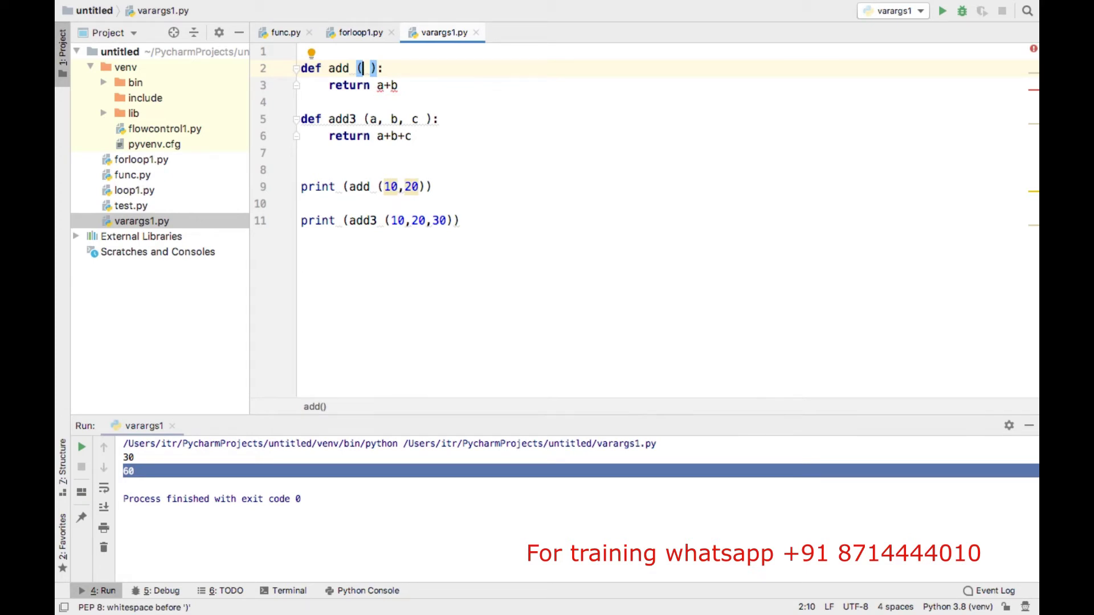
text(*)
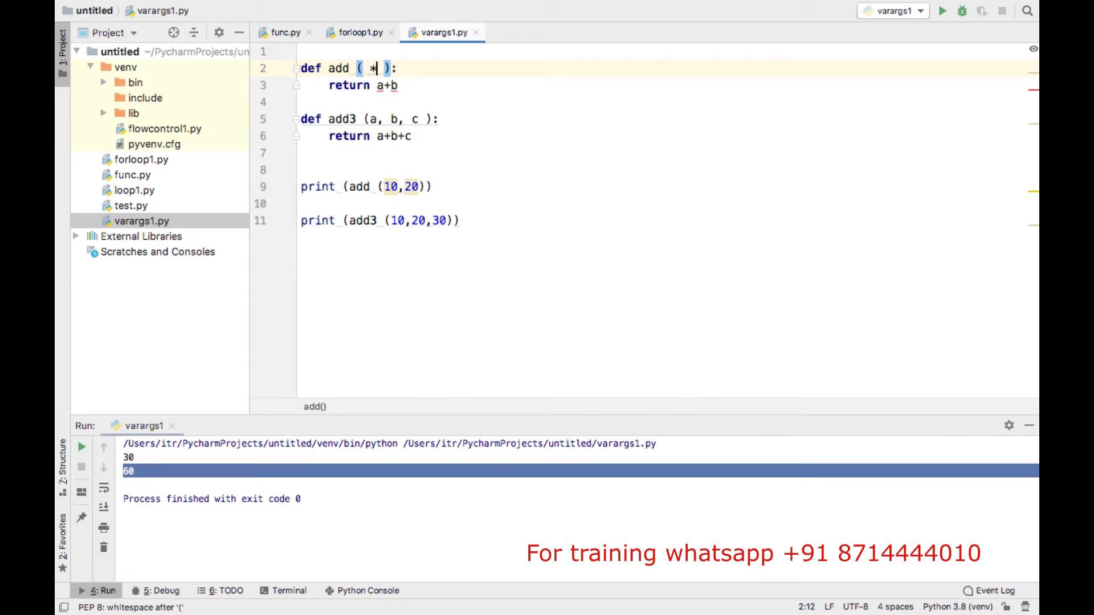
text(val)
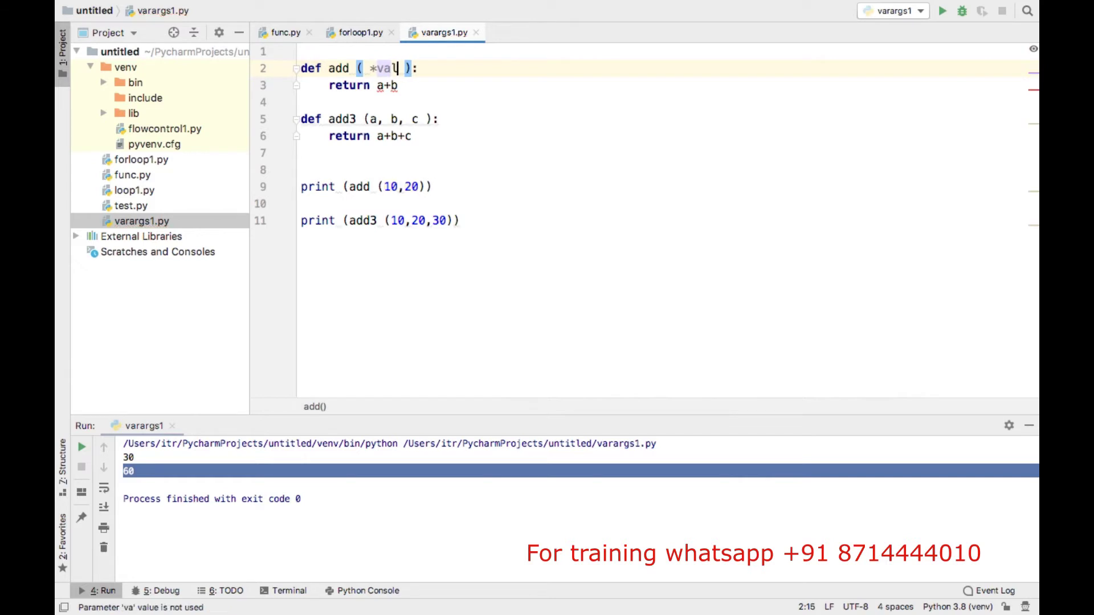
Make add take *val, print val in its body, and comment out its return.
key(Right)
key(Right)
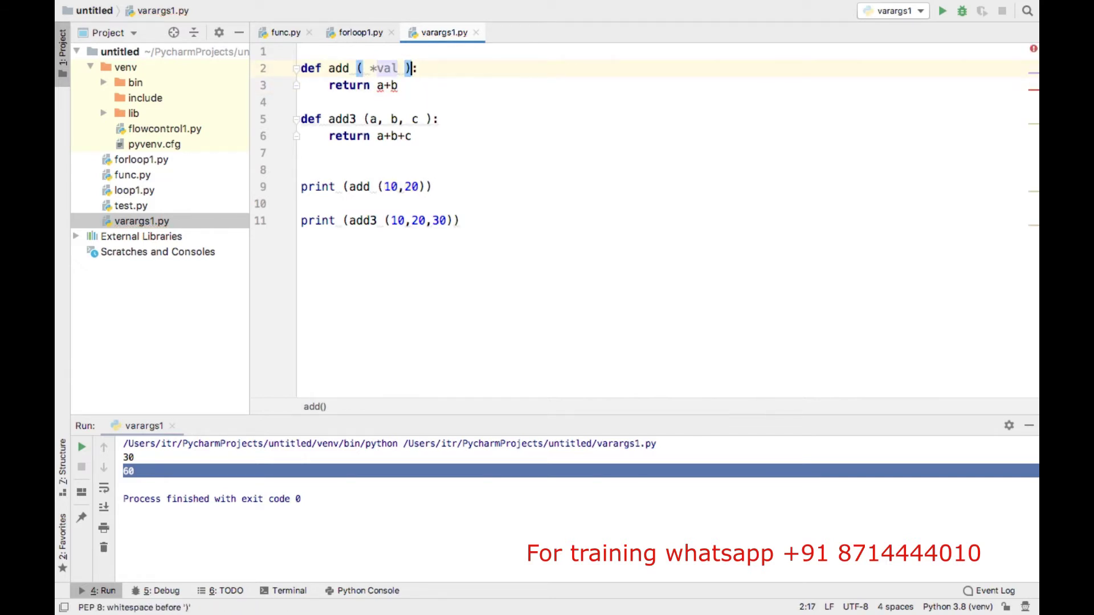
key(Right)
key(Return)
text(print (val)
click(518, 62)
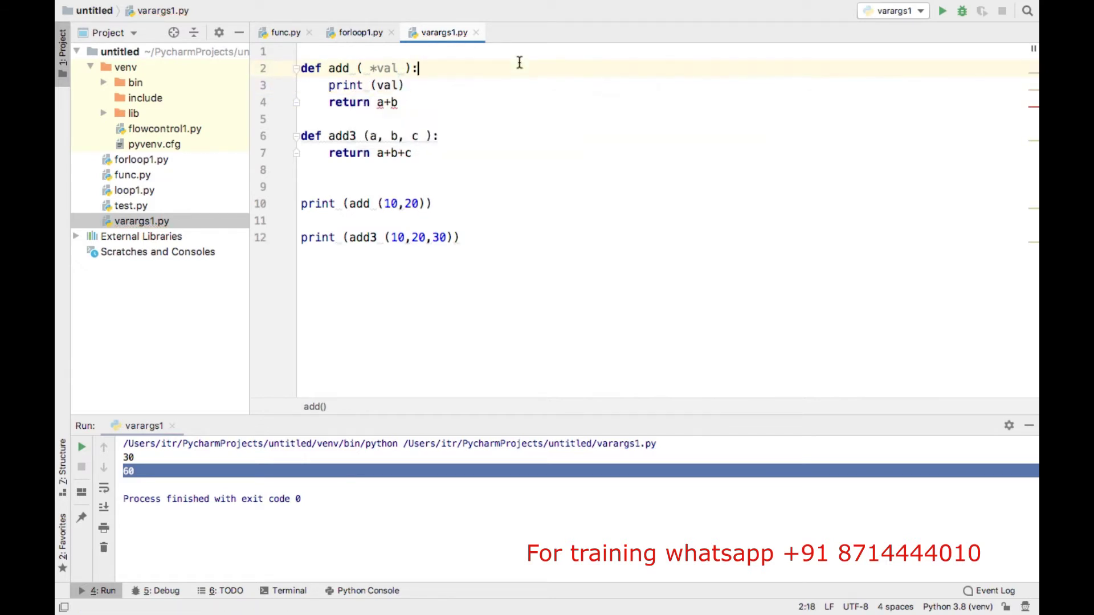
click(330, 102)
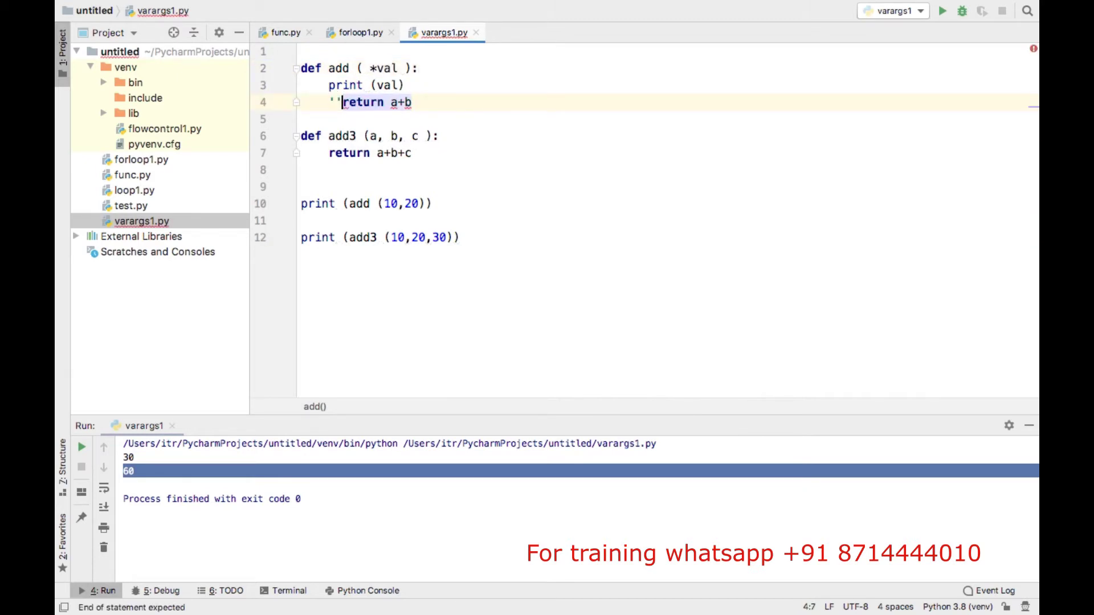
text(#)
Run varargs1 and inspect the output: (10, 20), None, then 60.
click(471, 139)
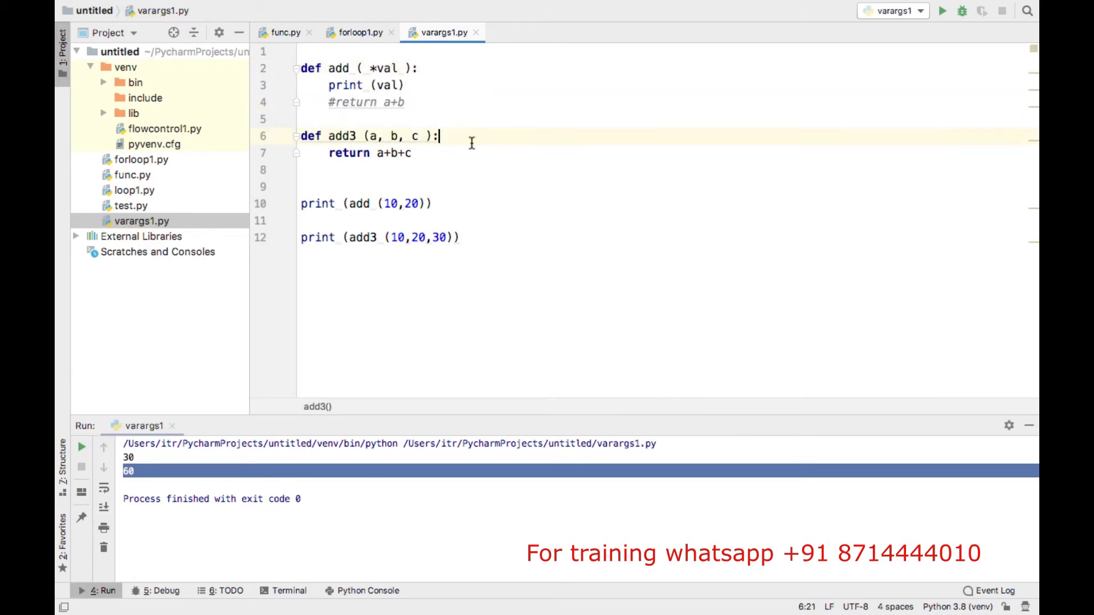
right_click(471, 140)
click(513, 346)
drag(404, 85, 342, 85)
click(387, 80)
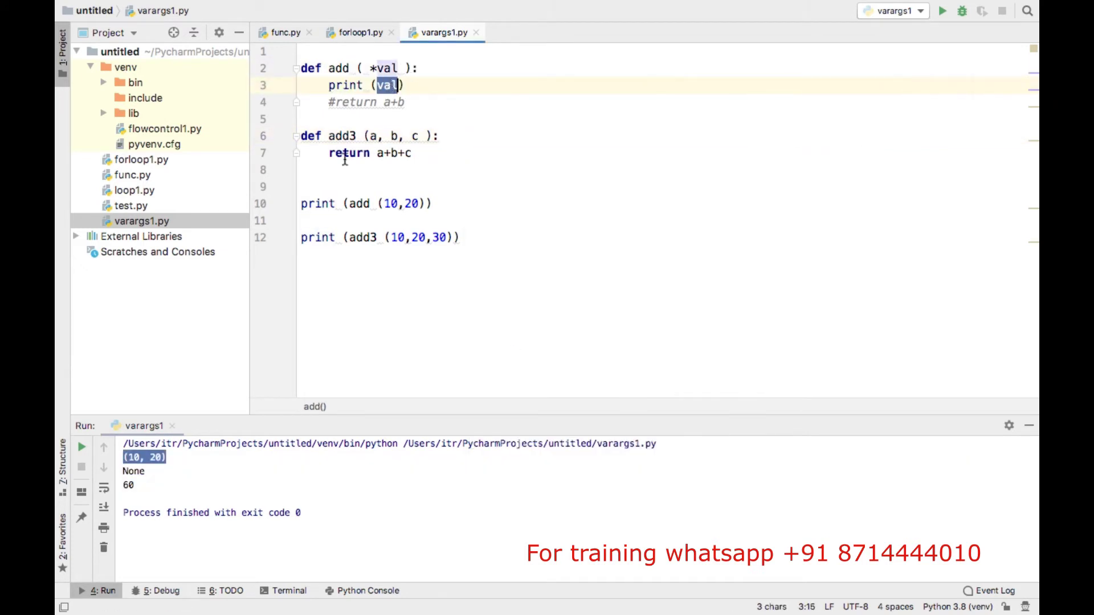
click(162, 468)
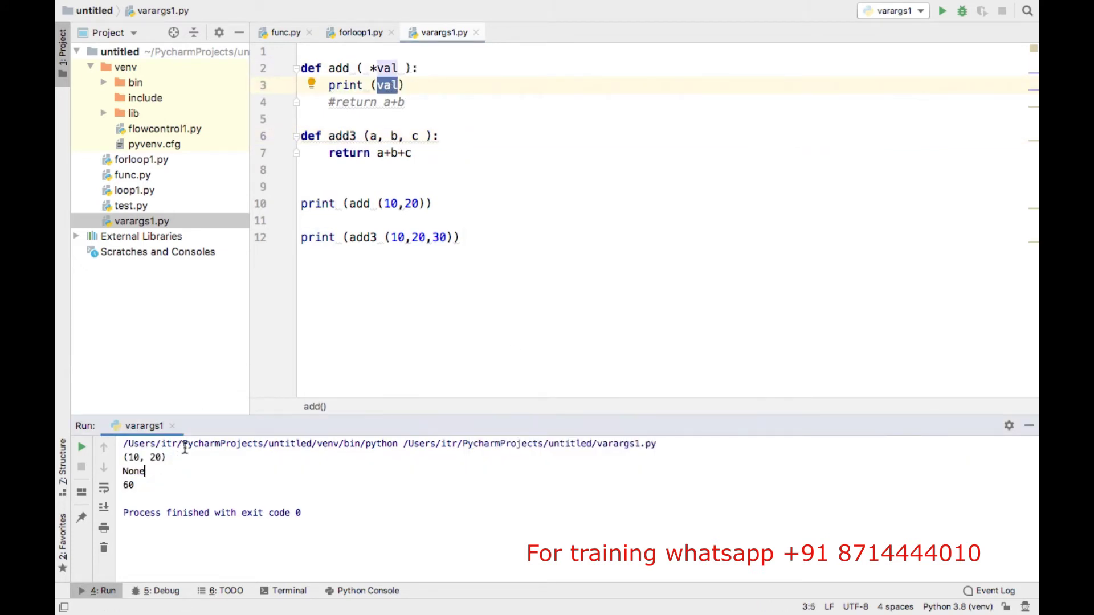
click(431, 85)
Add a sum = 0 loop over val that returns sum, and rerun to get 30.
key(Return)
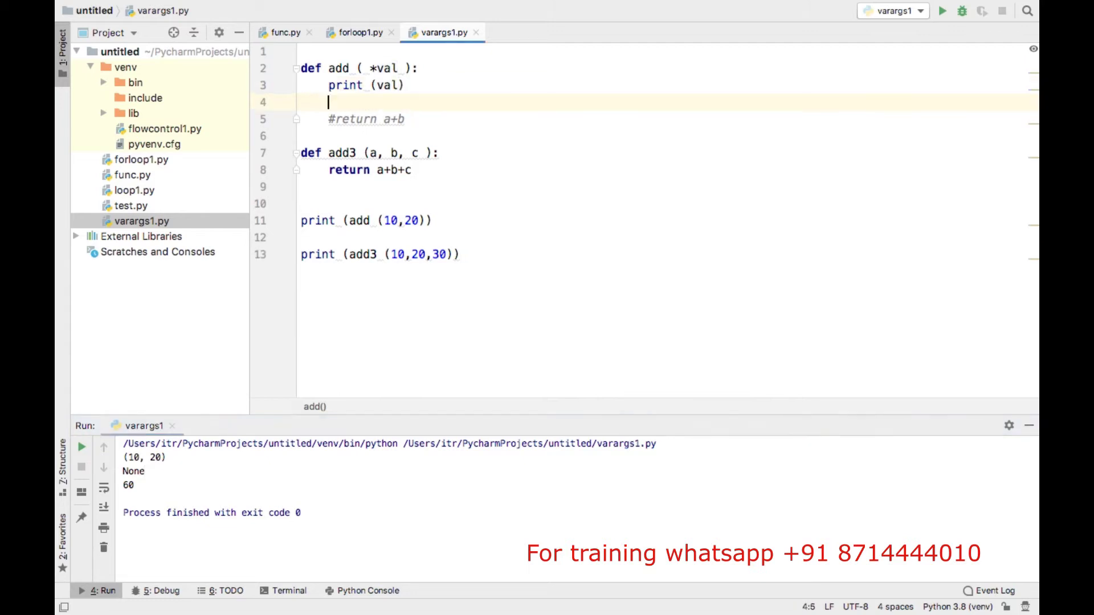
text(for)
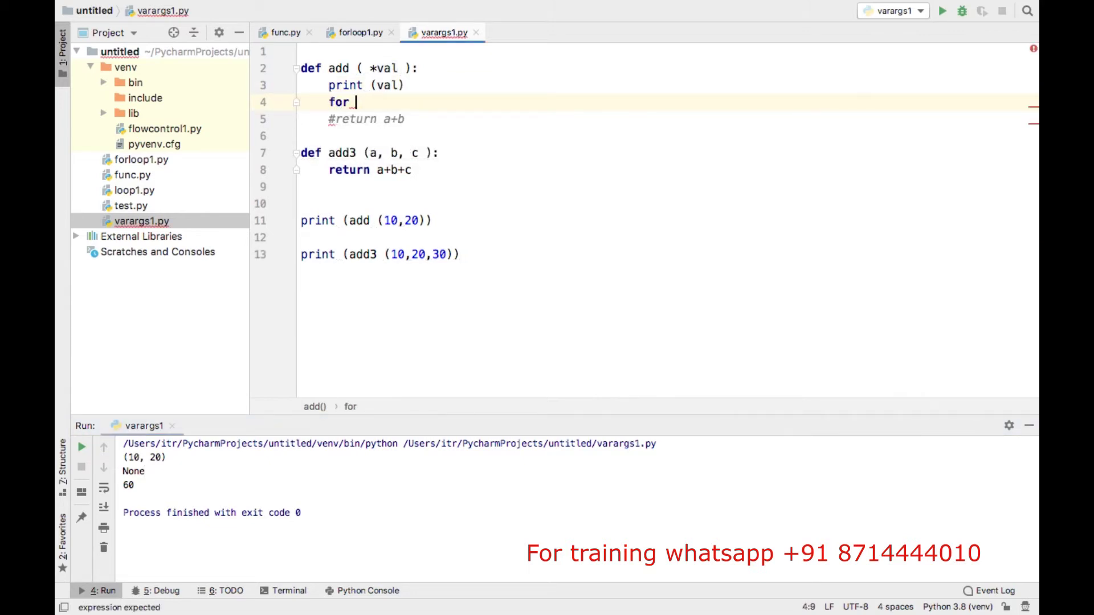
key(BackSpace)
key(BackSpace)
key(BackSpace)
key(BackSpace)
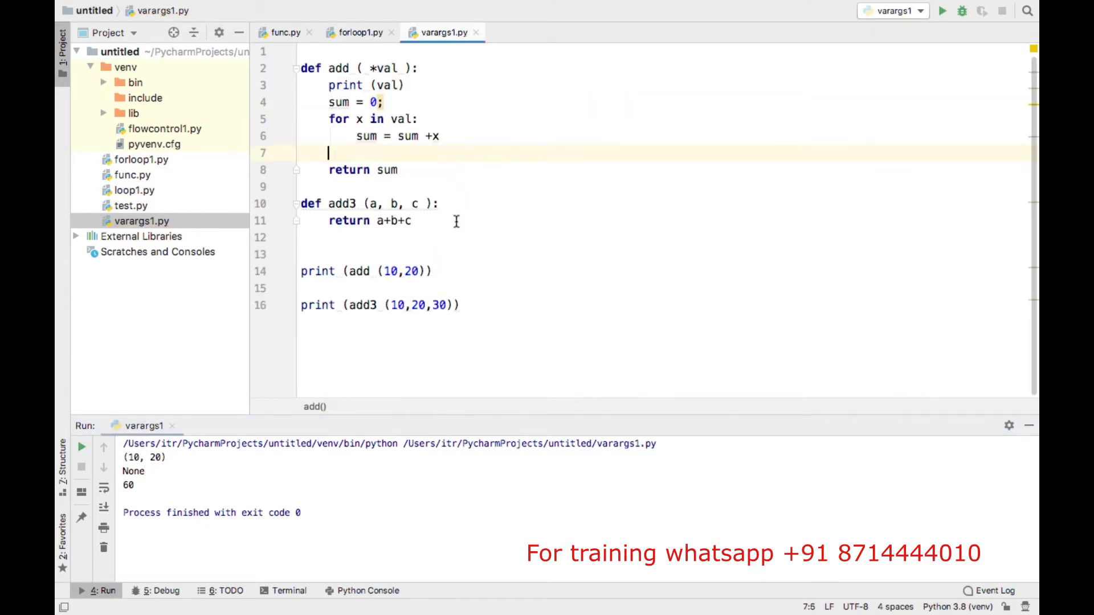
right_click(496, 250)
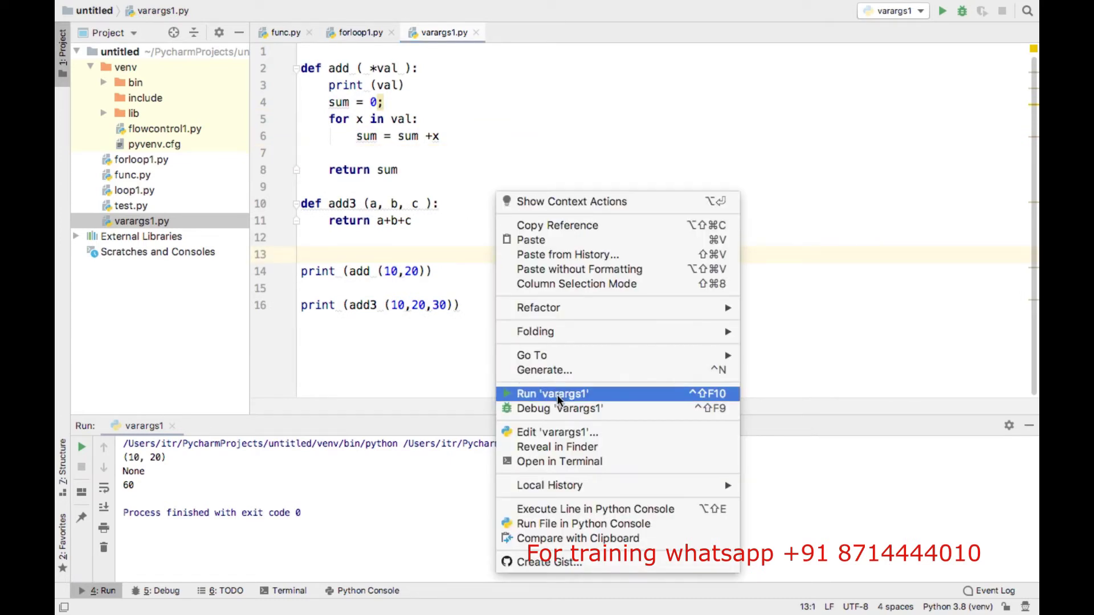
click(557, 394)
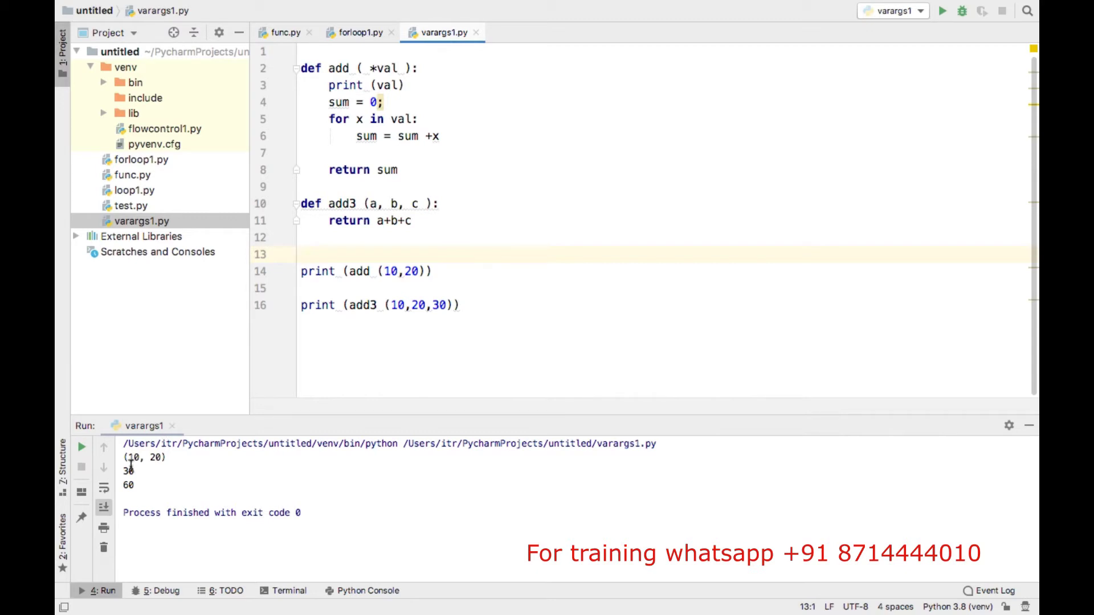
right_click(131, 467)
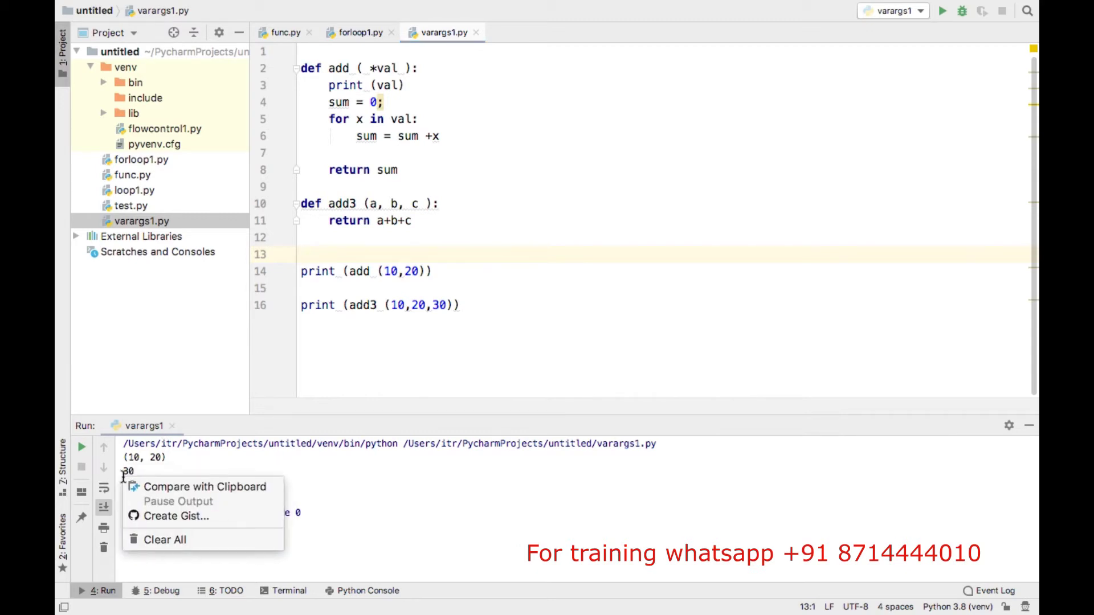
click(476, 306)
key(shift+Home)
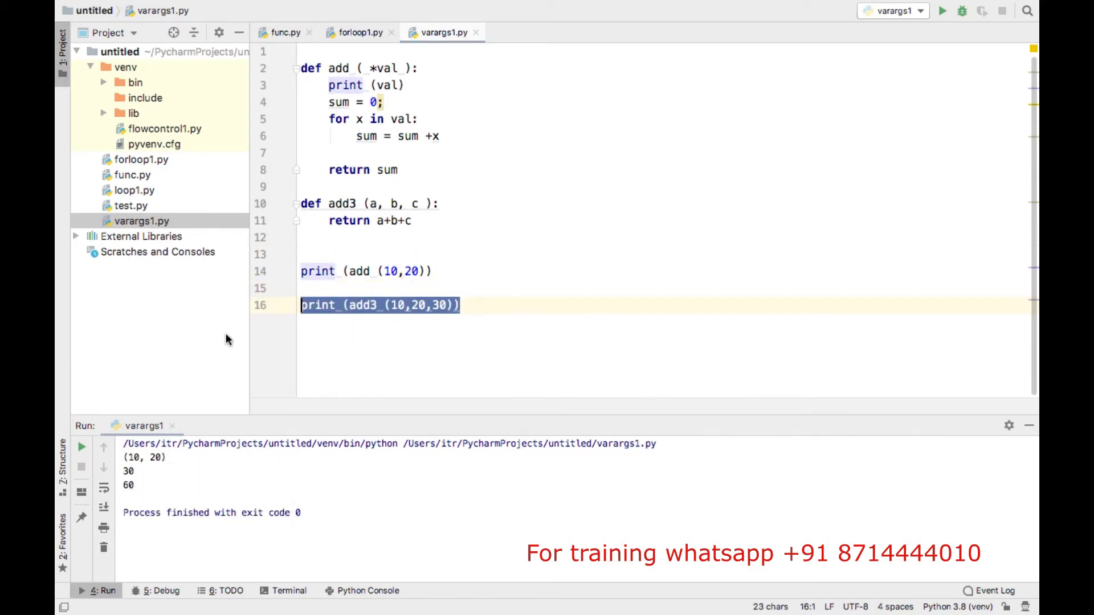
Delete the add3 print line, call add(10,20,60,90,55), and run it to get 235.
key(BackSpace)
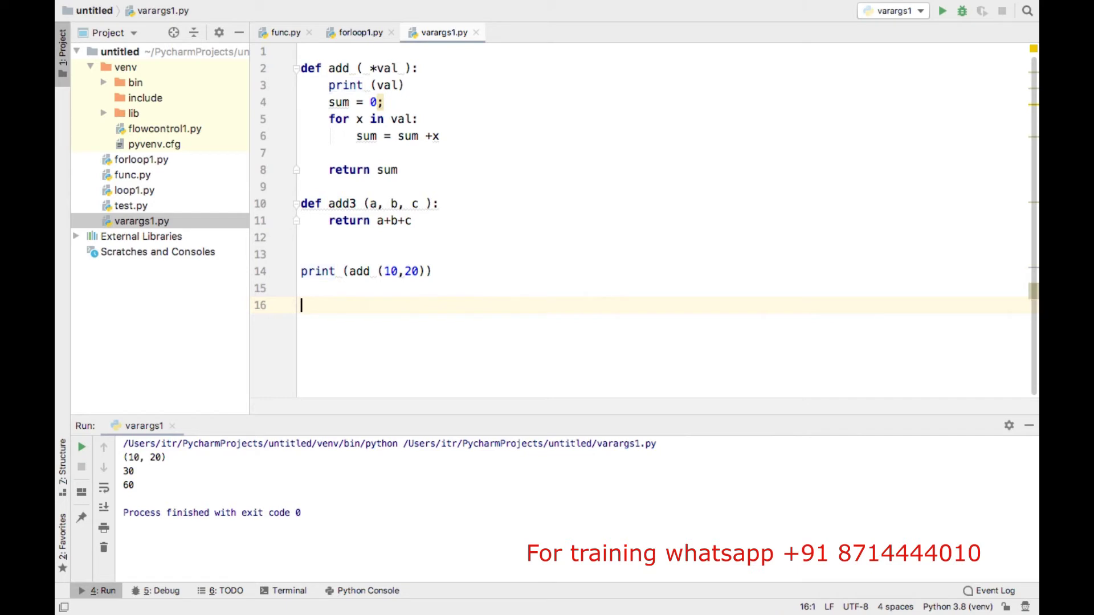
click(422, 271)
text(,60, 90,55)
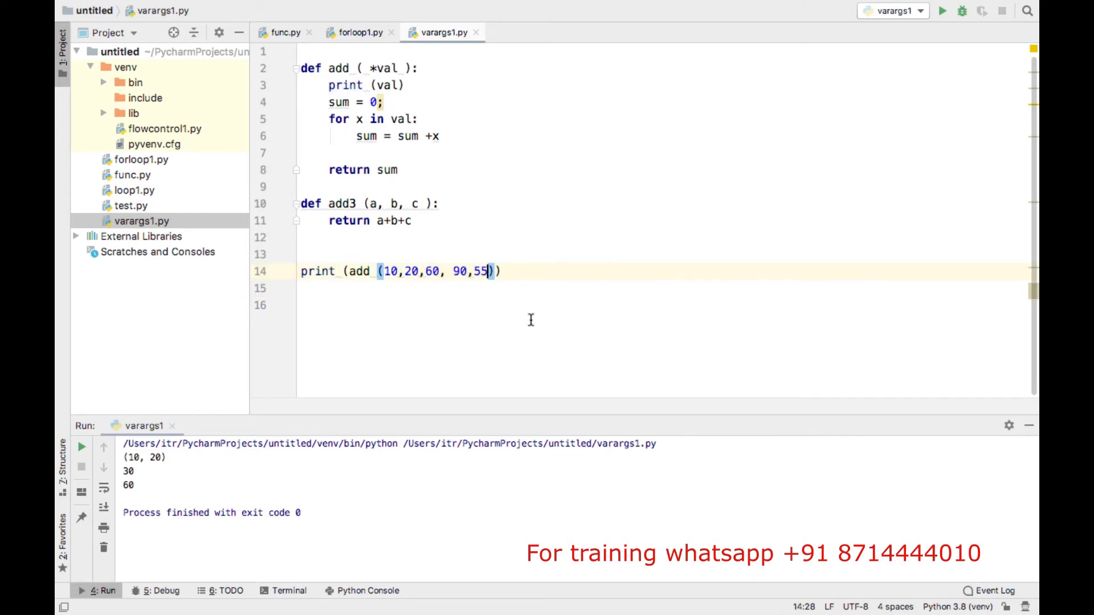
click(530, 320)
right_click(539, 334)
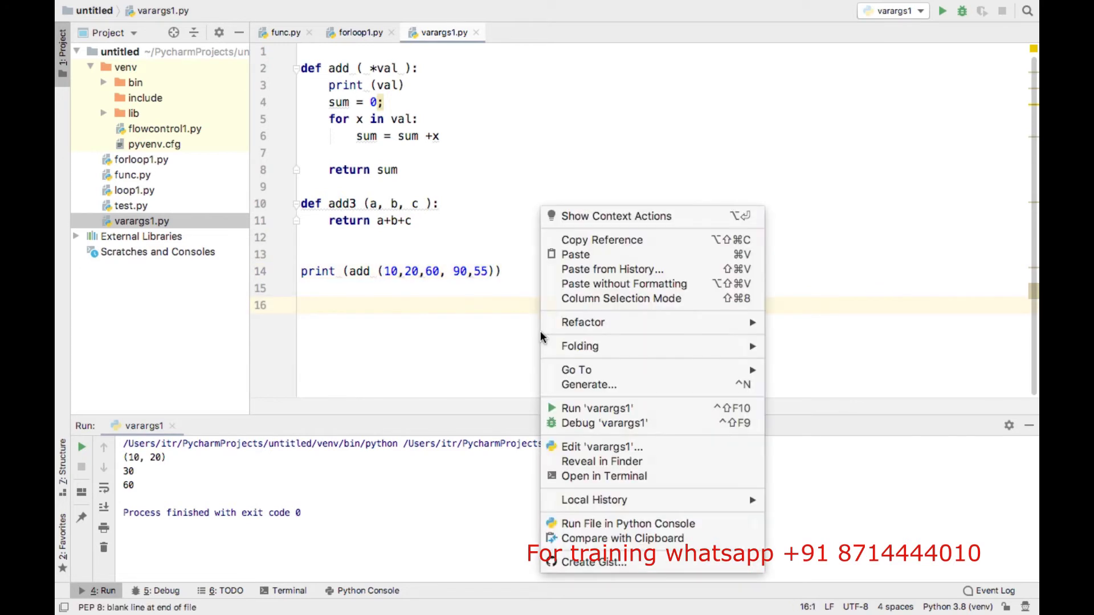
click(587, 410)
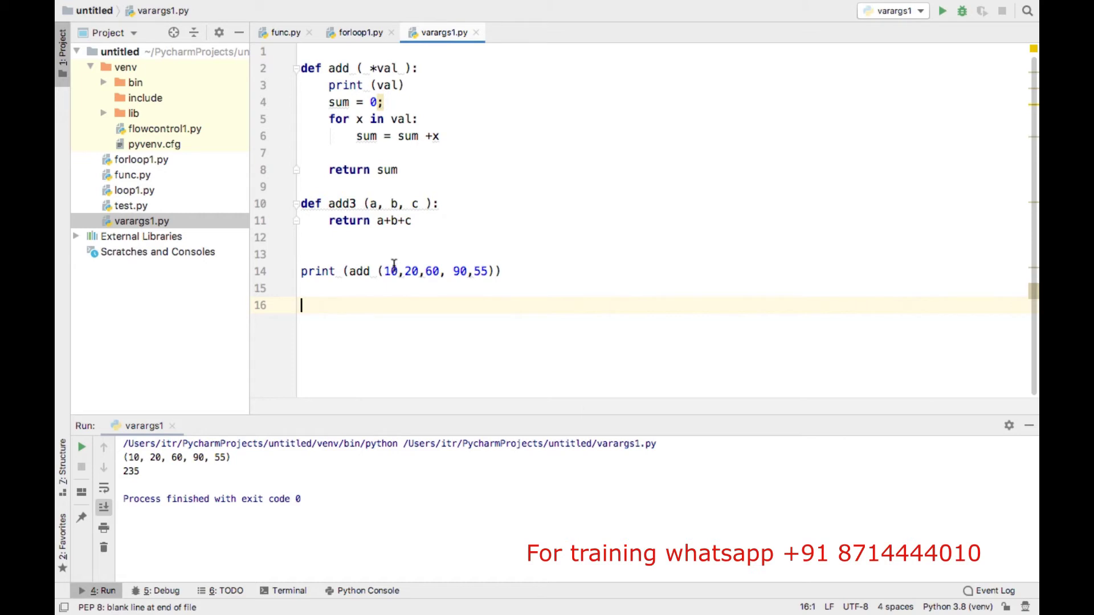
drag(391, 271, 487, 274)
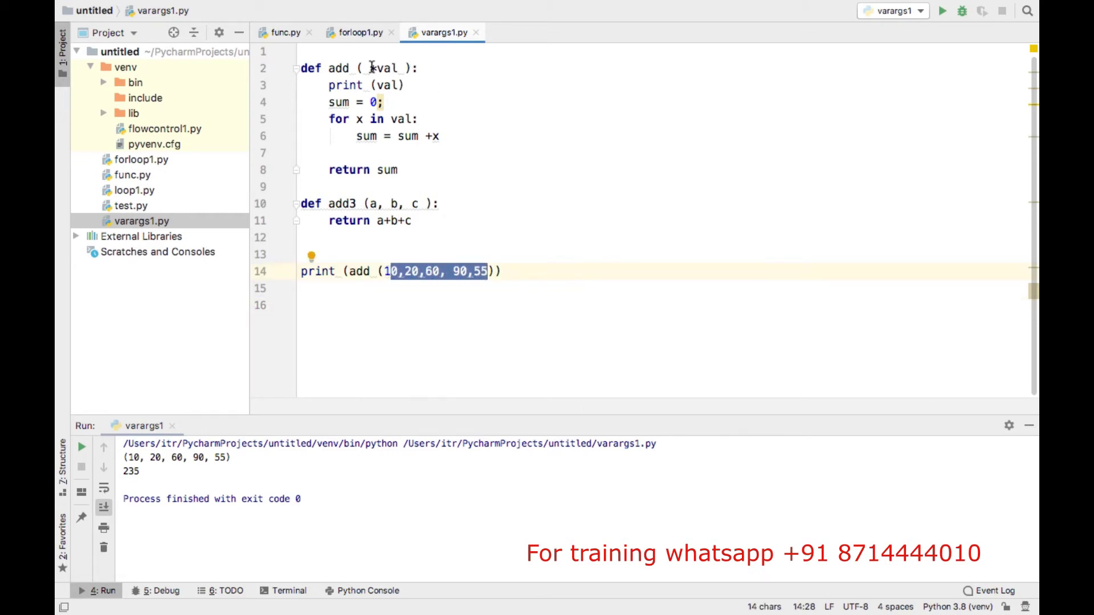
click(371, 68)
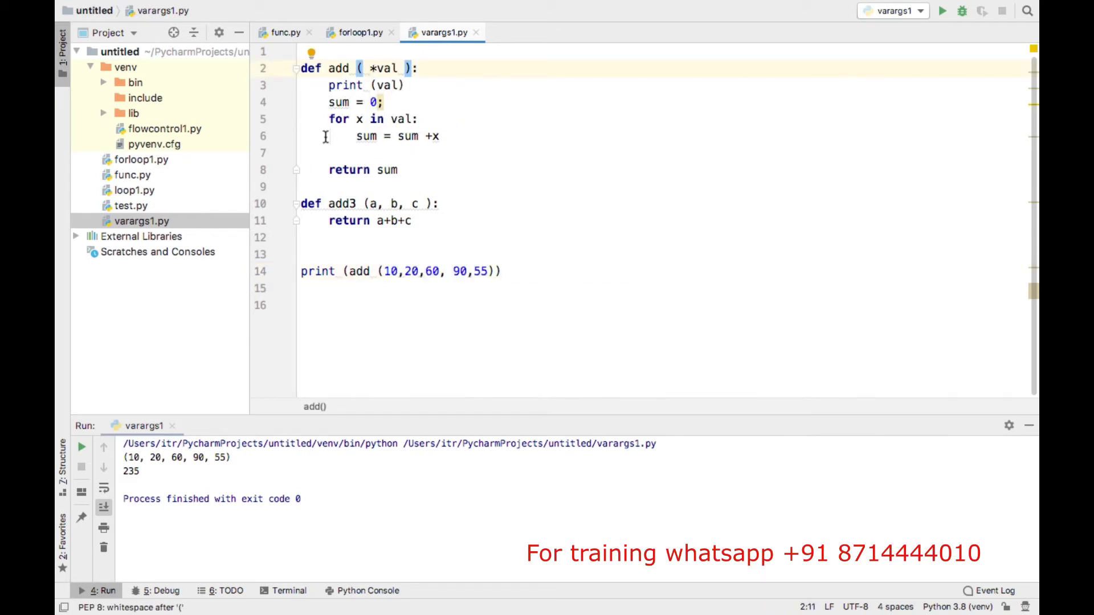
key(End)
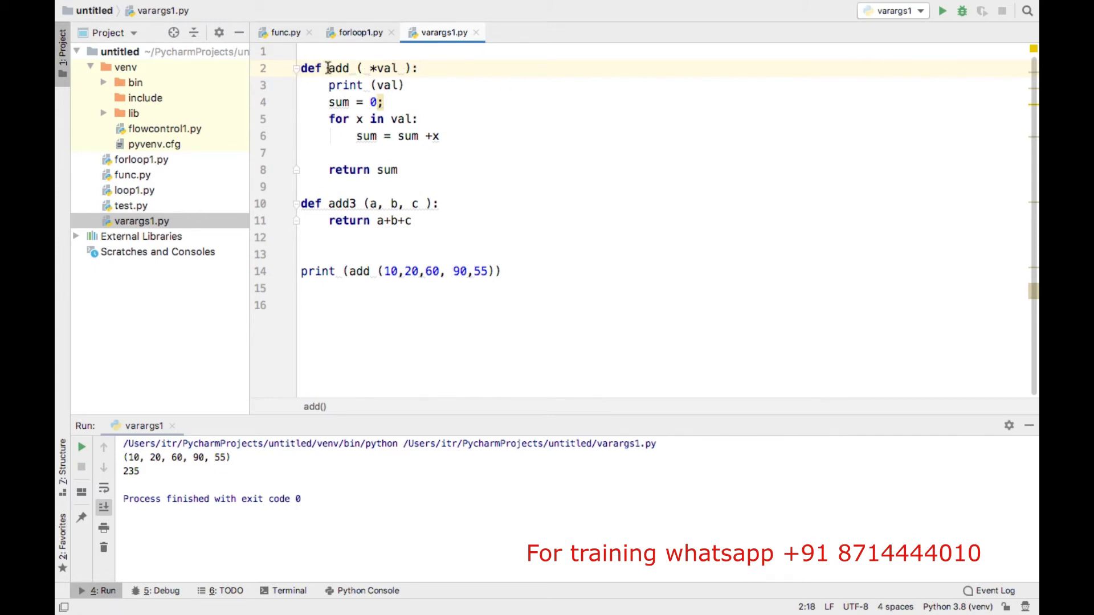
click(328, 68)
click(369, 68)
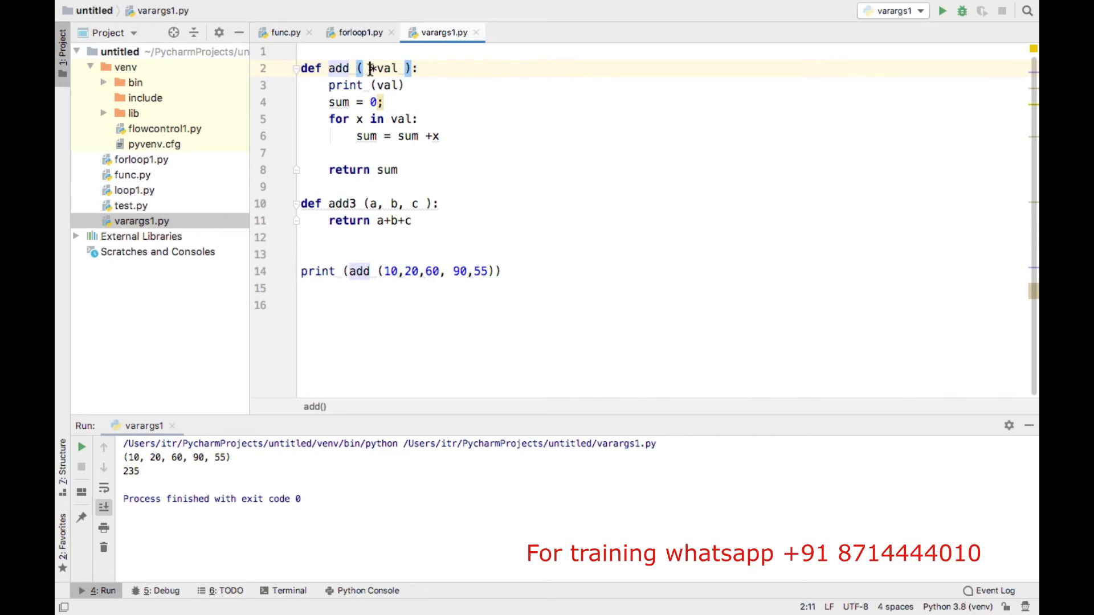
drag(369, 67, 399, 67)
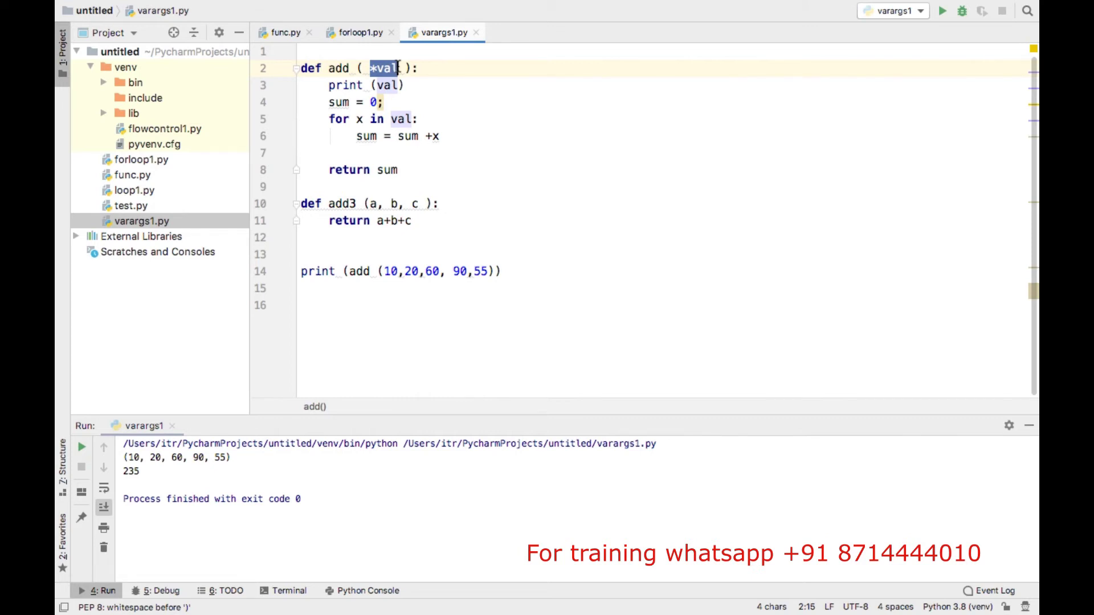
click(399, 68)
mouse_move(371, 69)
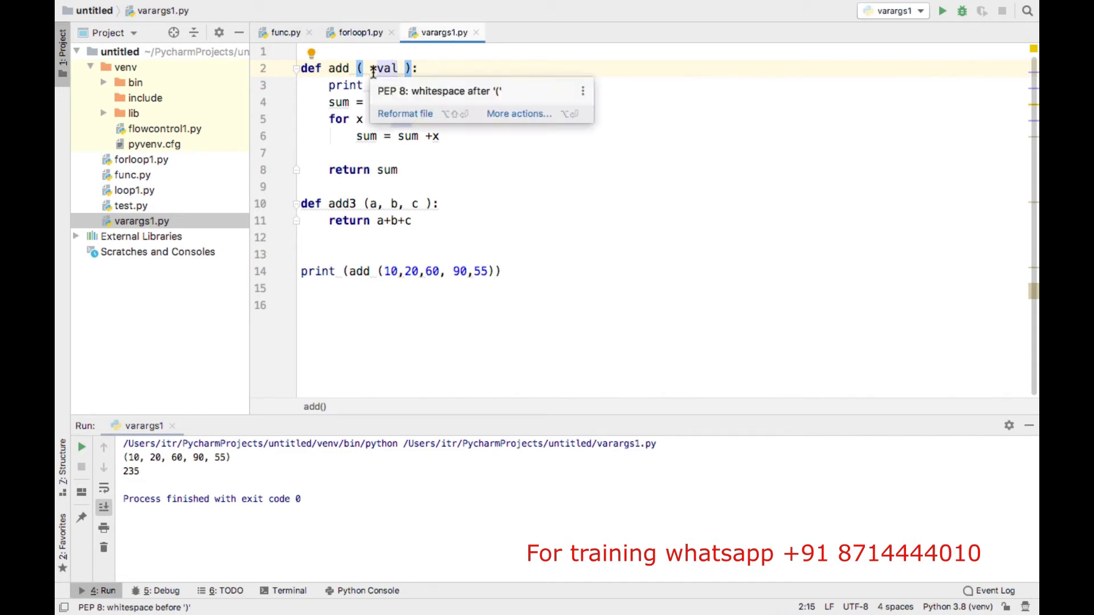
drag(371, 69, 395, 71)
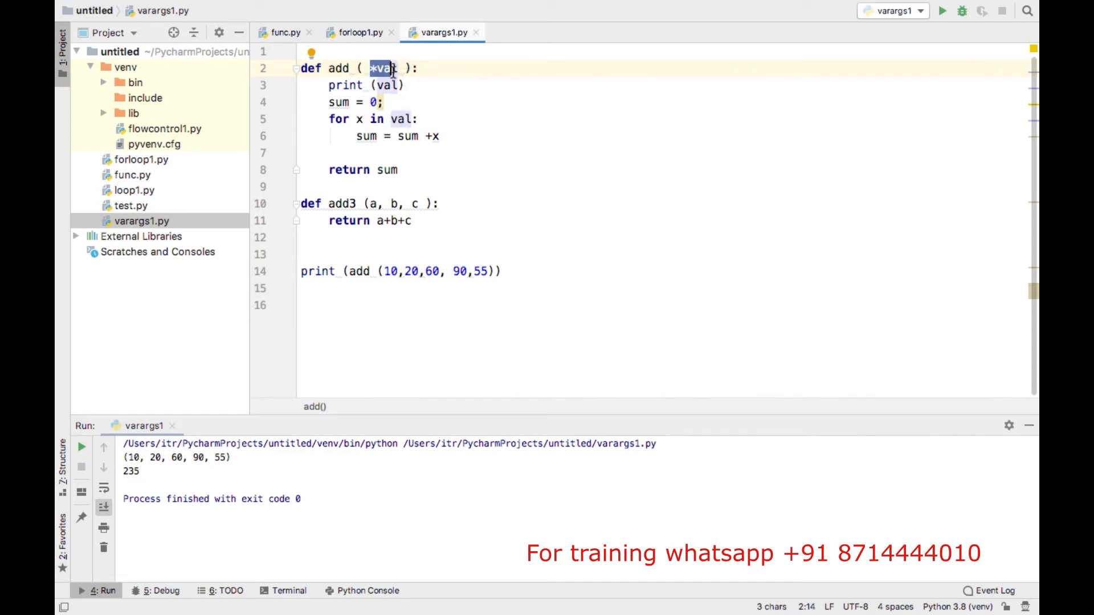
click(384, 68)
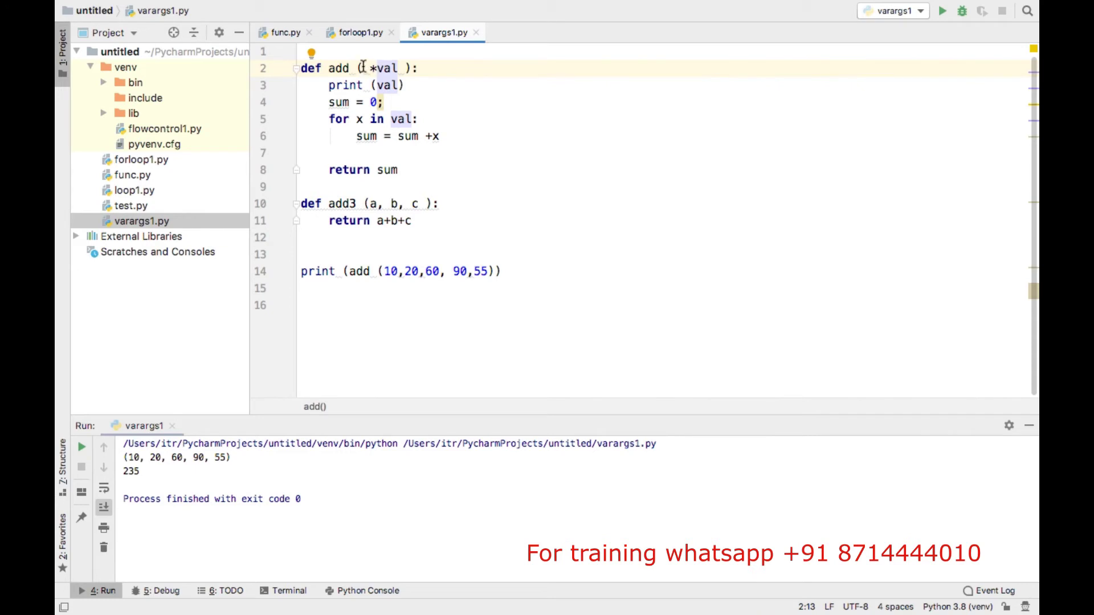
drag(370, 68, 400, 69)
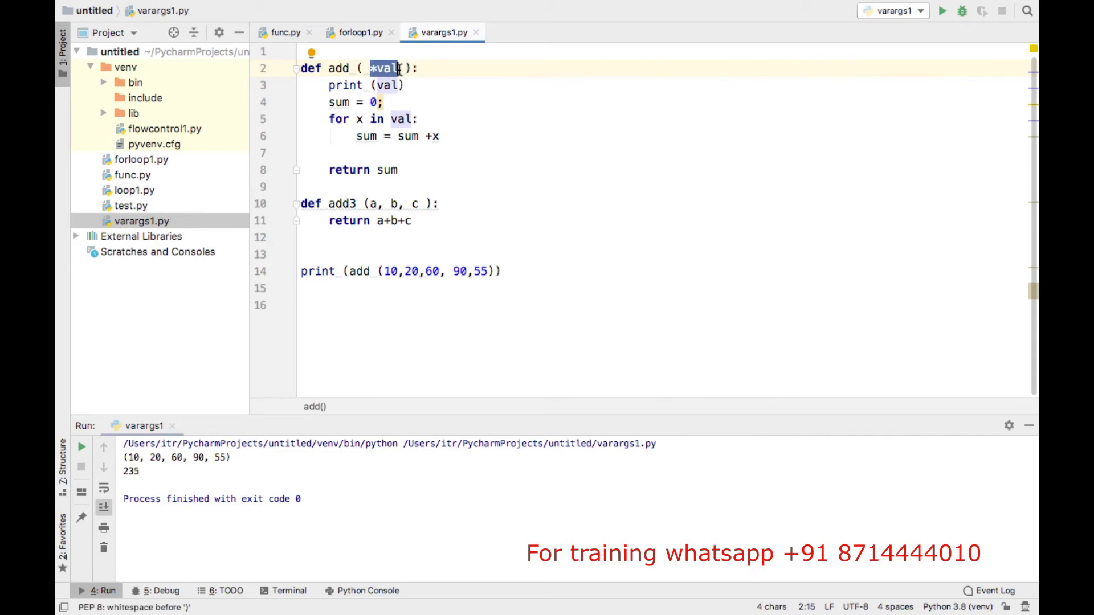
drag(488, 271, 383, 271)
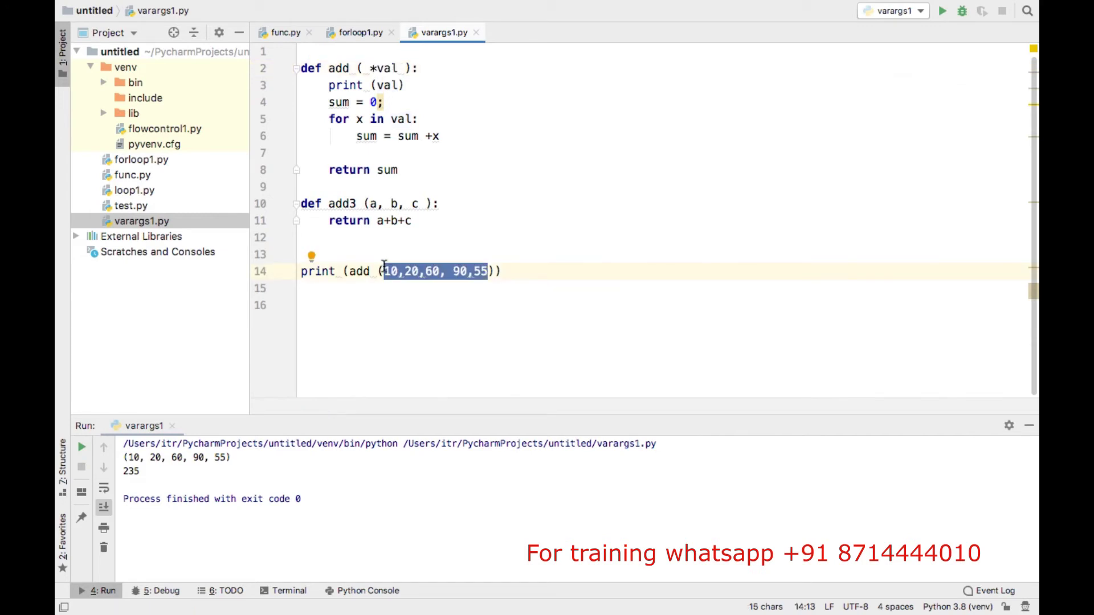
Change the call to print(add()) and run it, getting () and 0.
key(BackSpace)
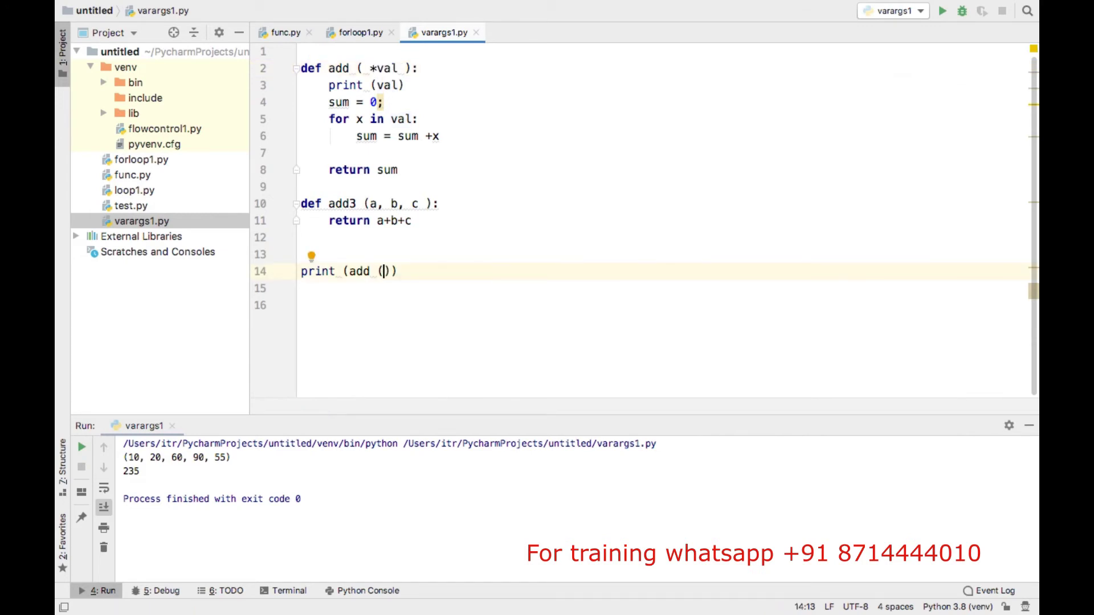
right_click(503, 236)
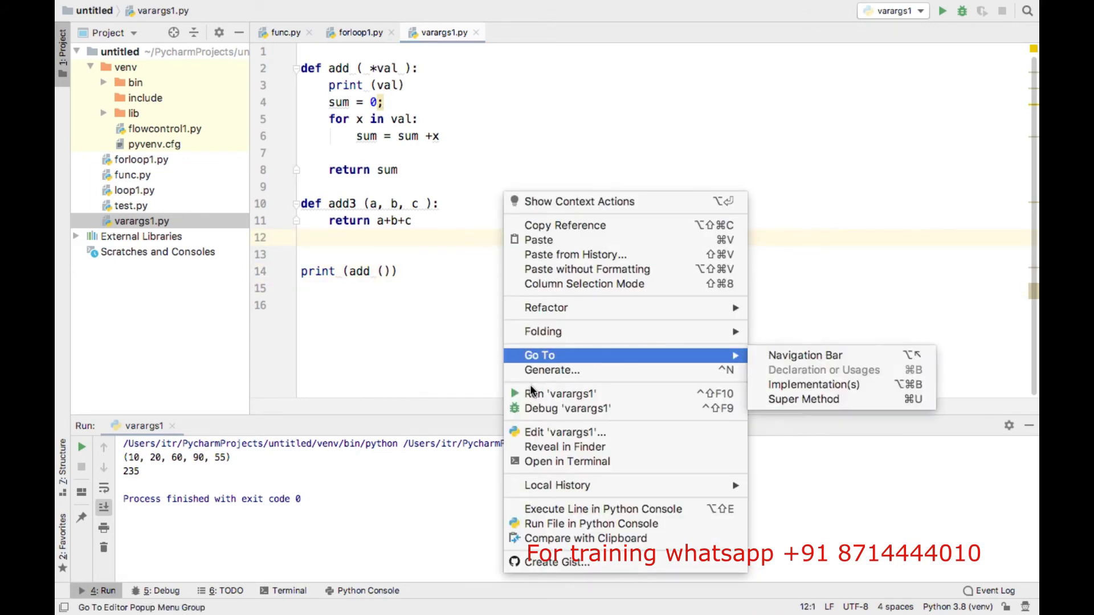
click(527, 395)
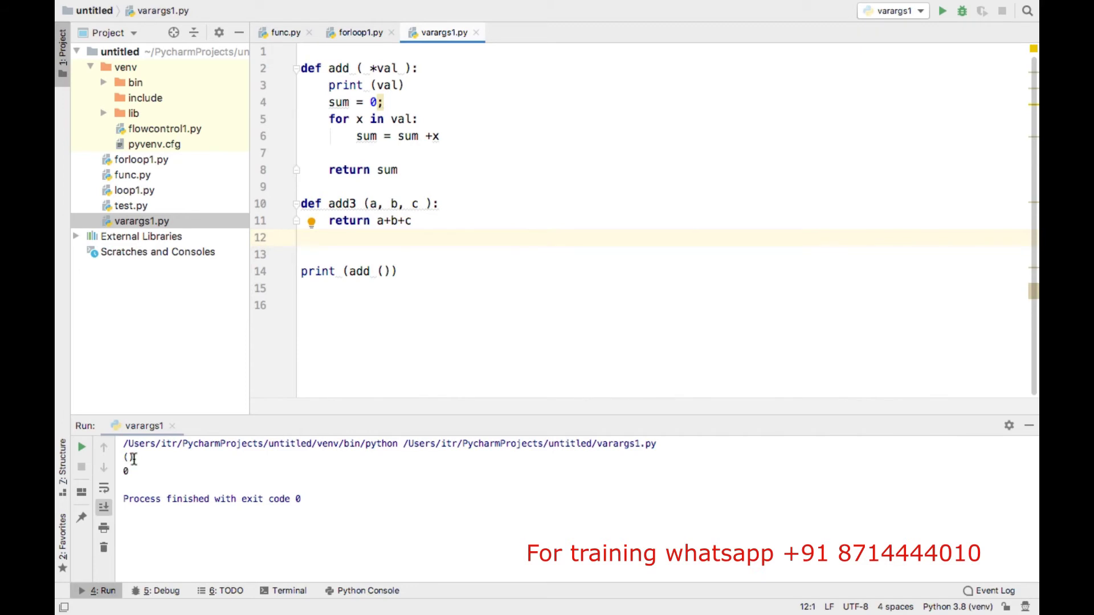
click(128, 471)
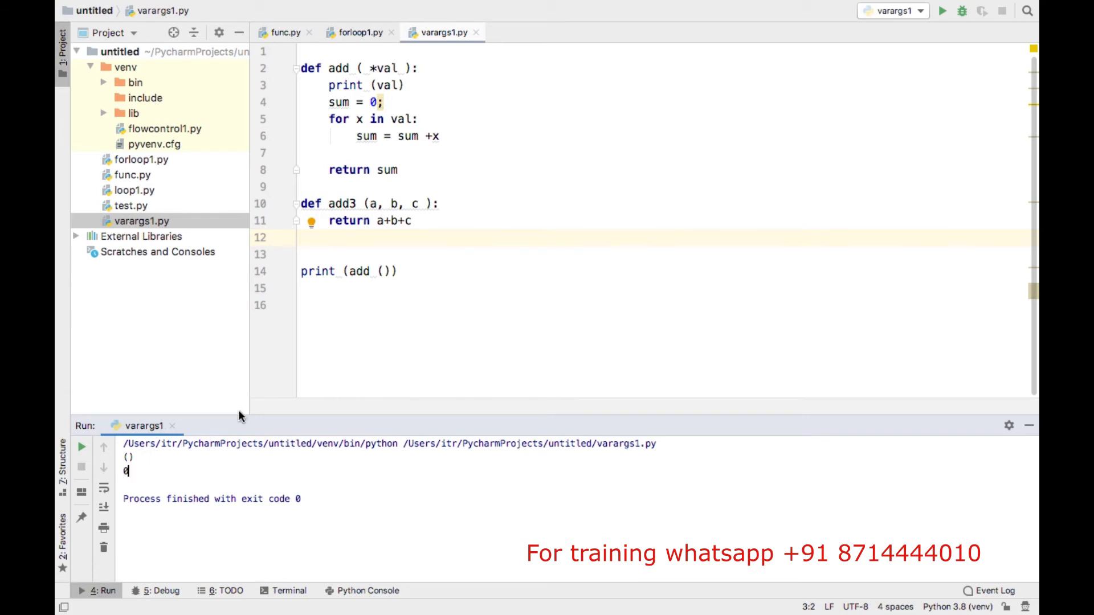
Add a, b before *val, run to hit the missing-arguments error, then pass 10, 20.
click(369, 69)
text(a, b)
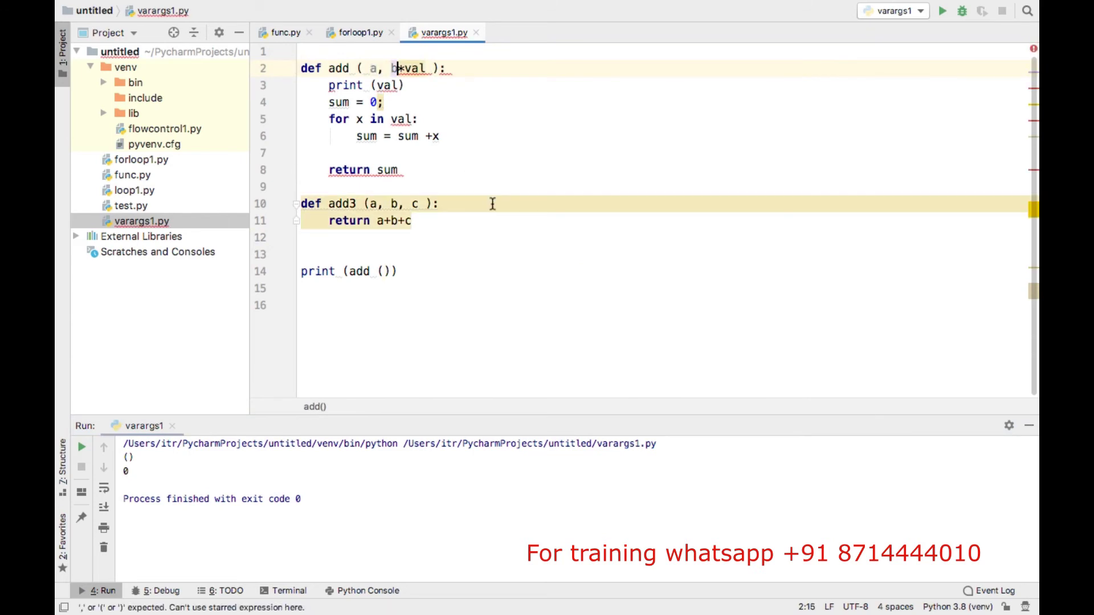
text(,)
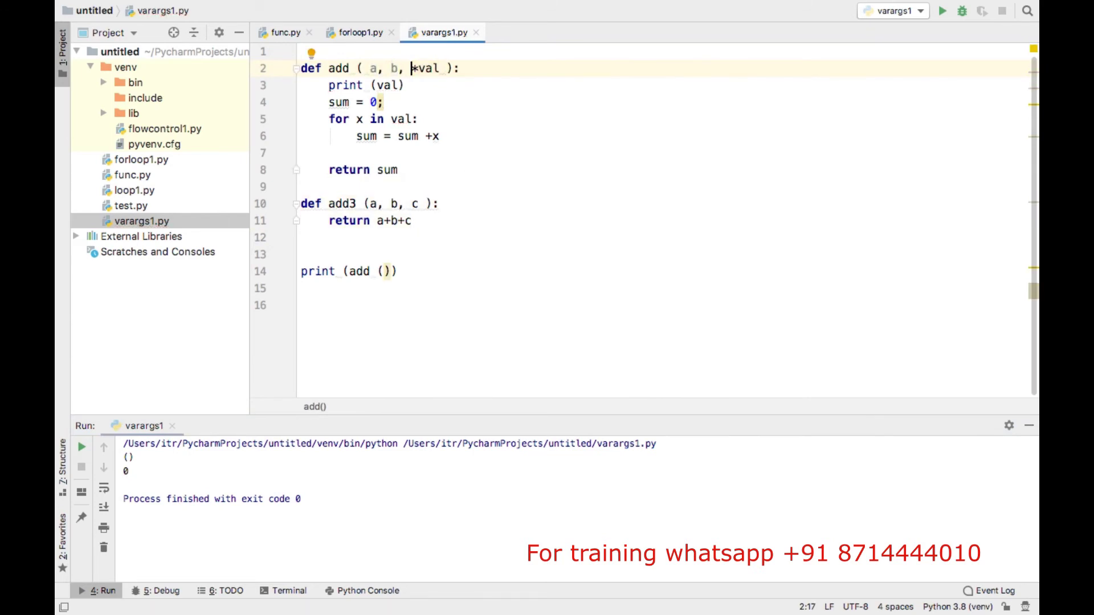
right_click(484, 259)
click(512, 394)
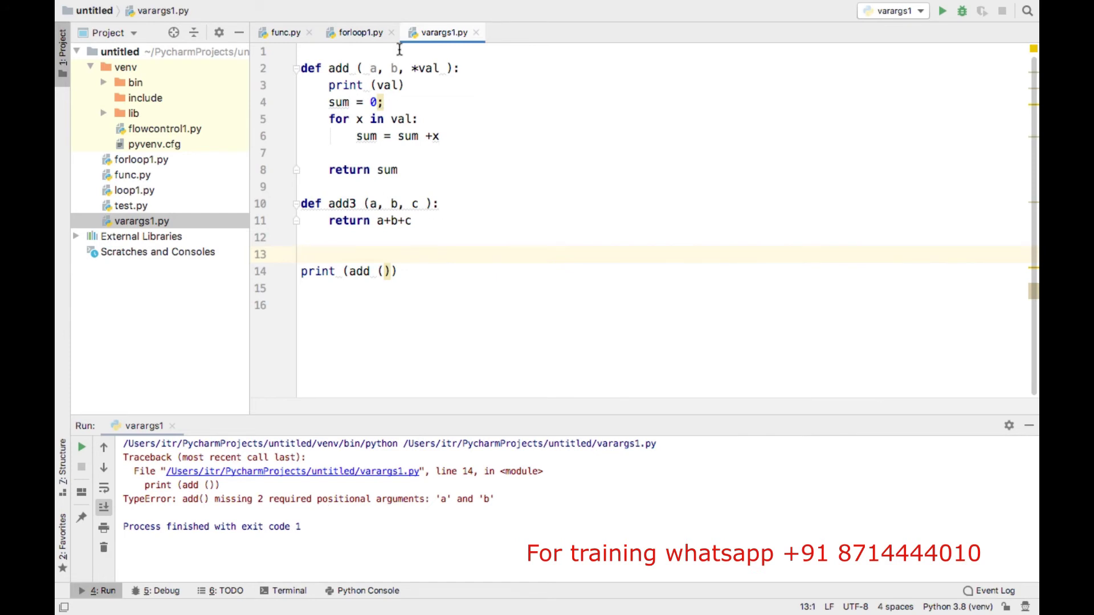
click(385, 272)
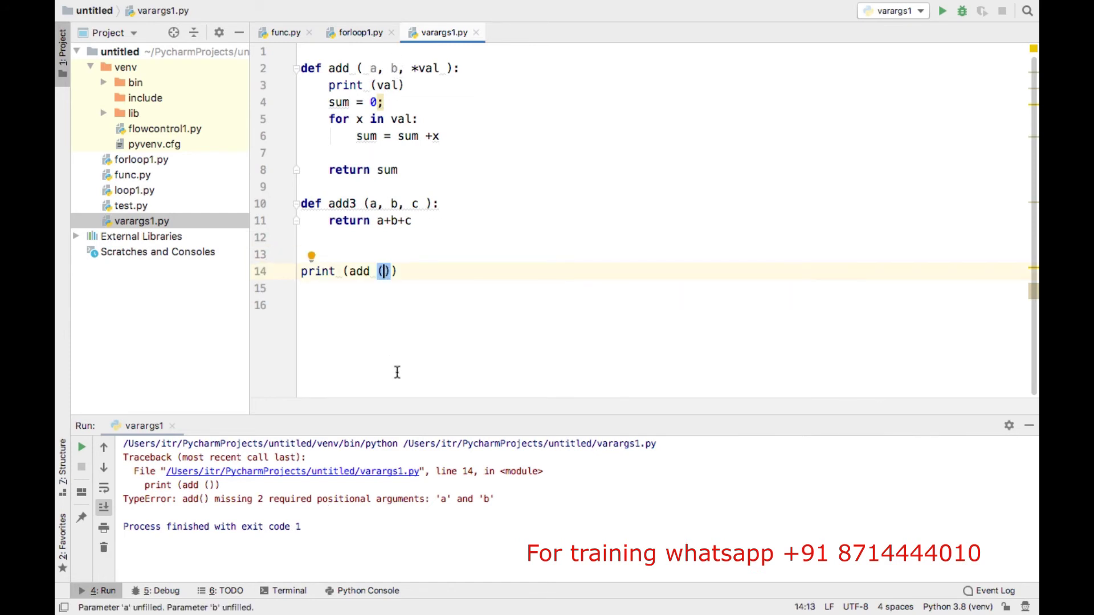
text(10, 20)
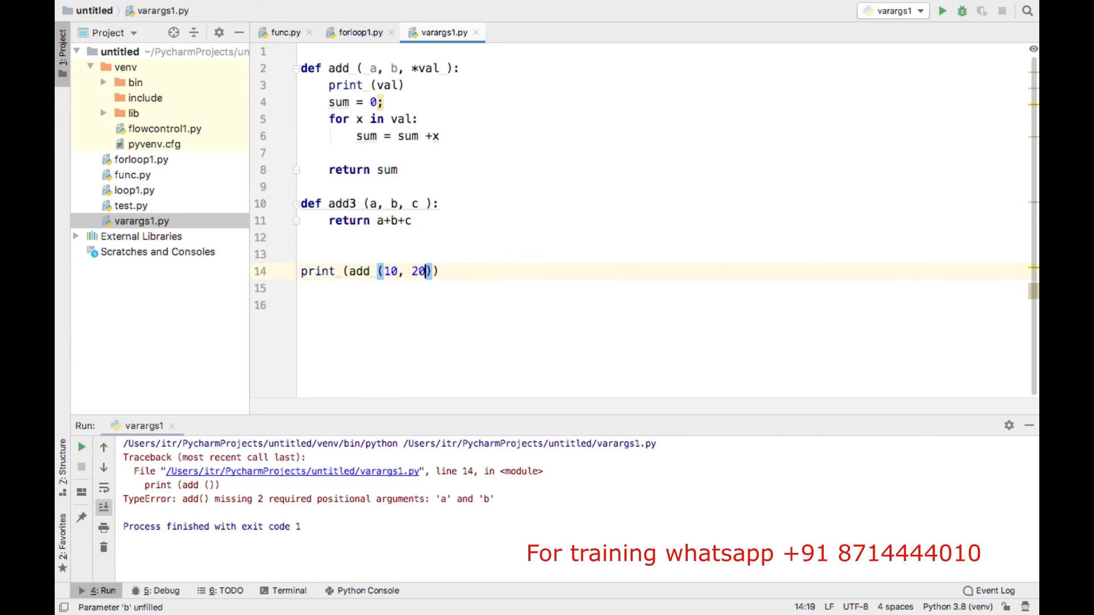
Change add's return to sum + a + b and rerun, getting () and 30.
right_click(510, 332)
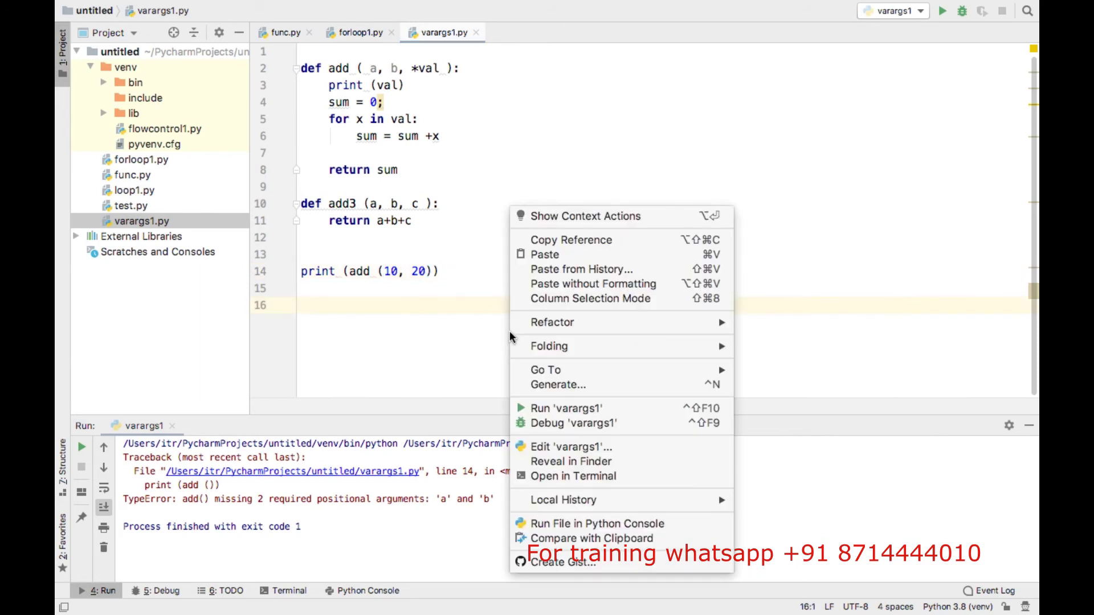
click(551, 413)
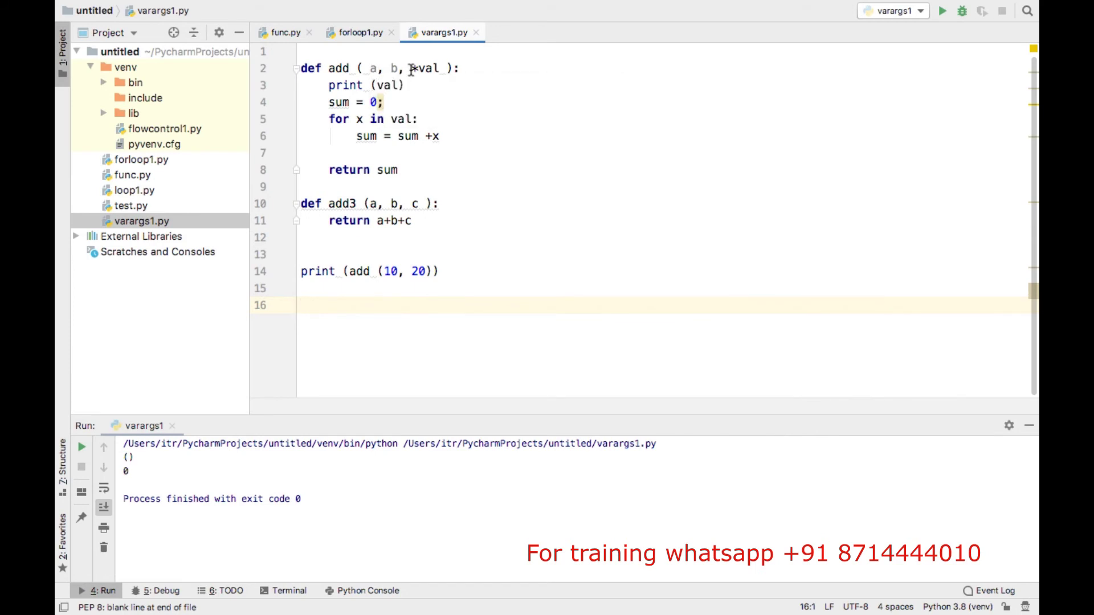
right_click(399, 170)
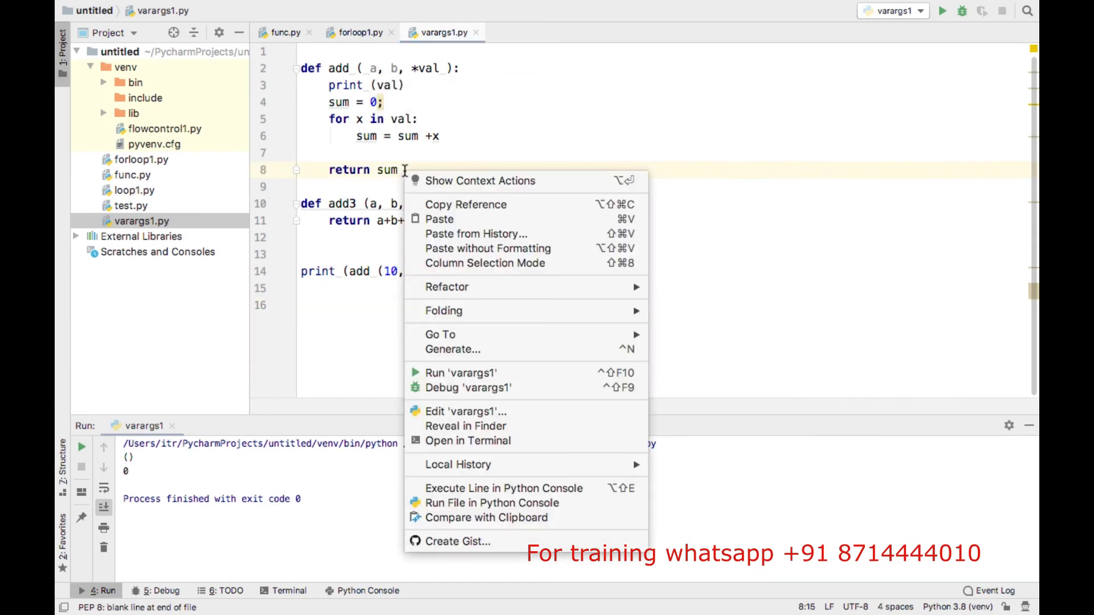
key(Escape)
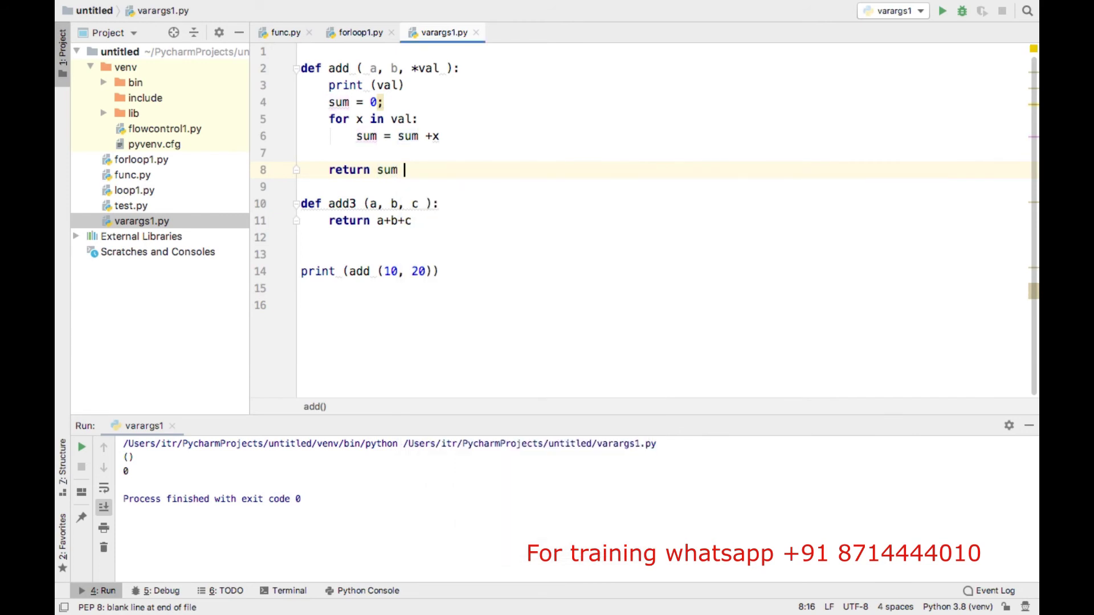
text(+ a+ b)
key(Up)
right_click(503, 221)
click(571, 395)
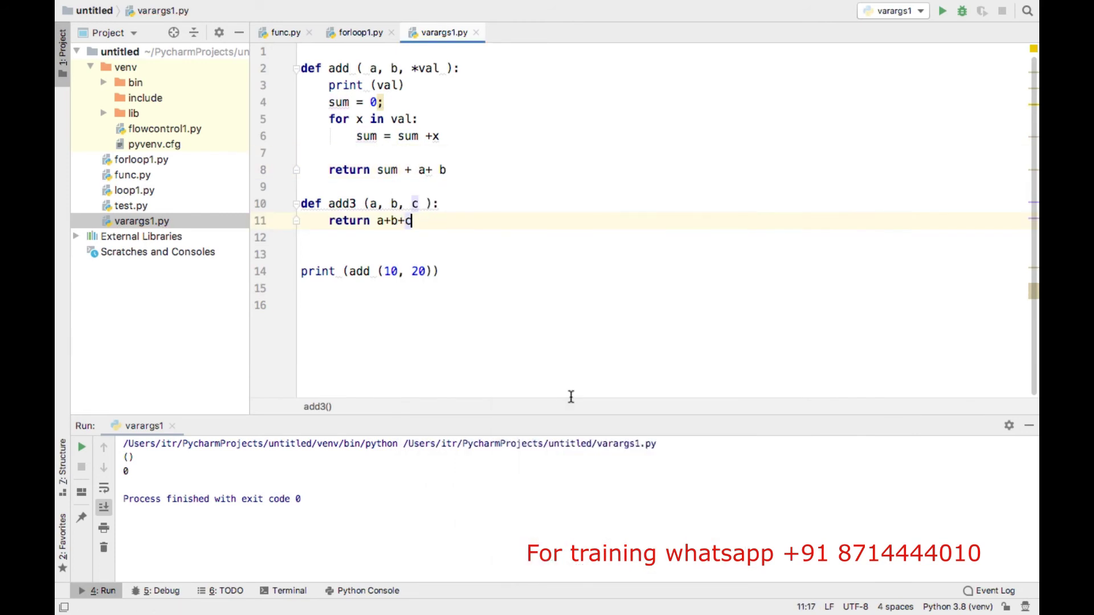
double_click(135, 471)
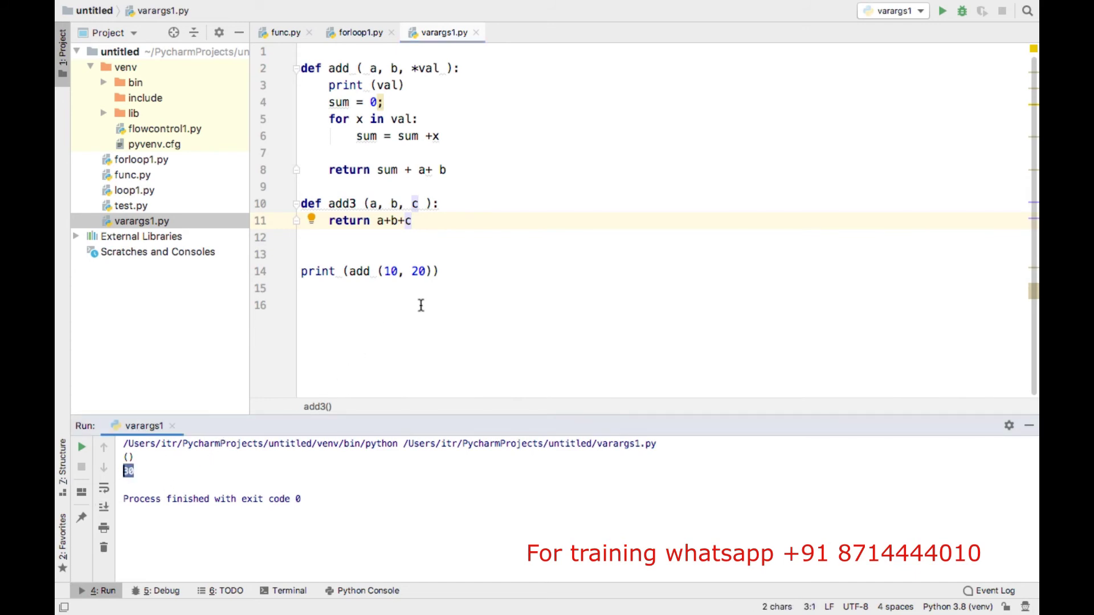
Extend the call to add(10, 20, 30, 40, 50) and run it.
click(425, 272)
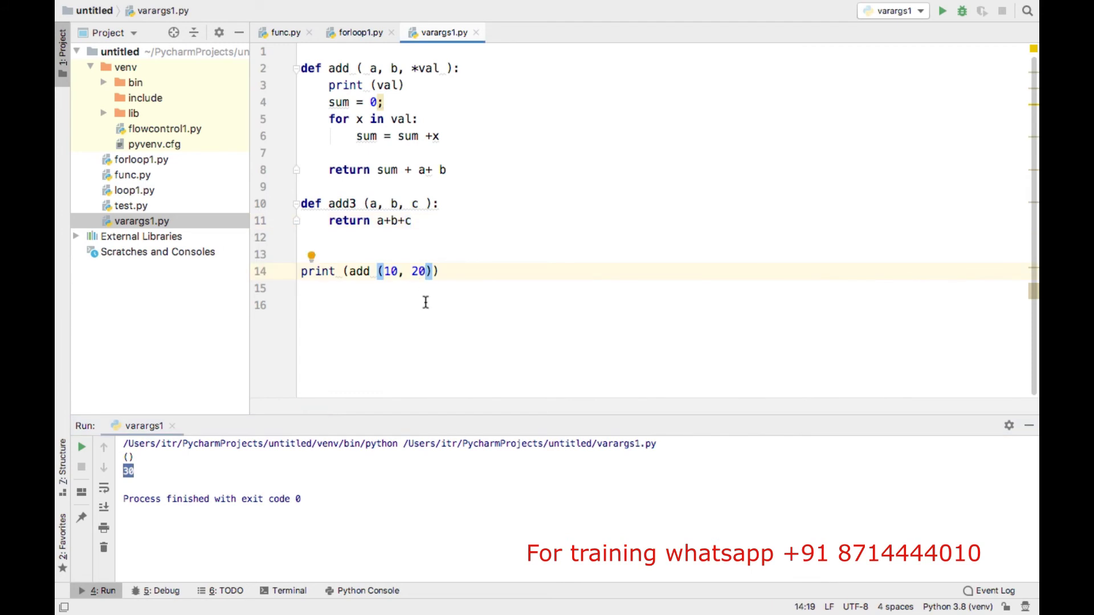
text(,)
text(30, )
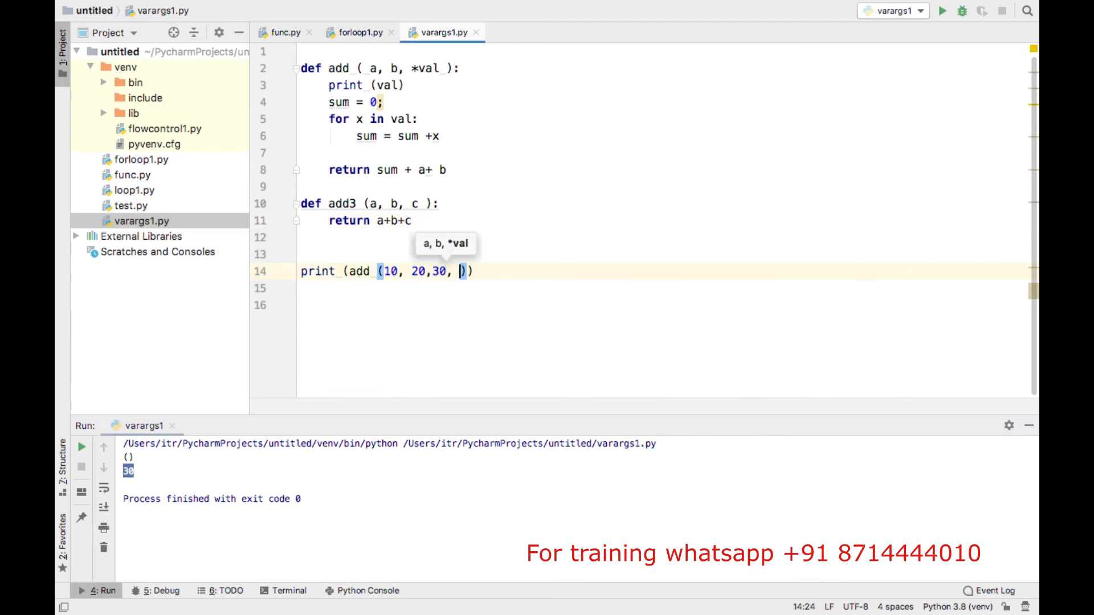
text(40 )
text(,50)
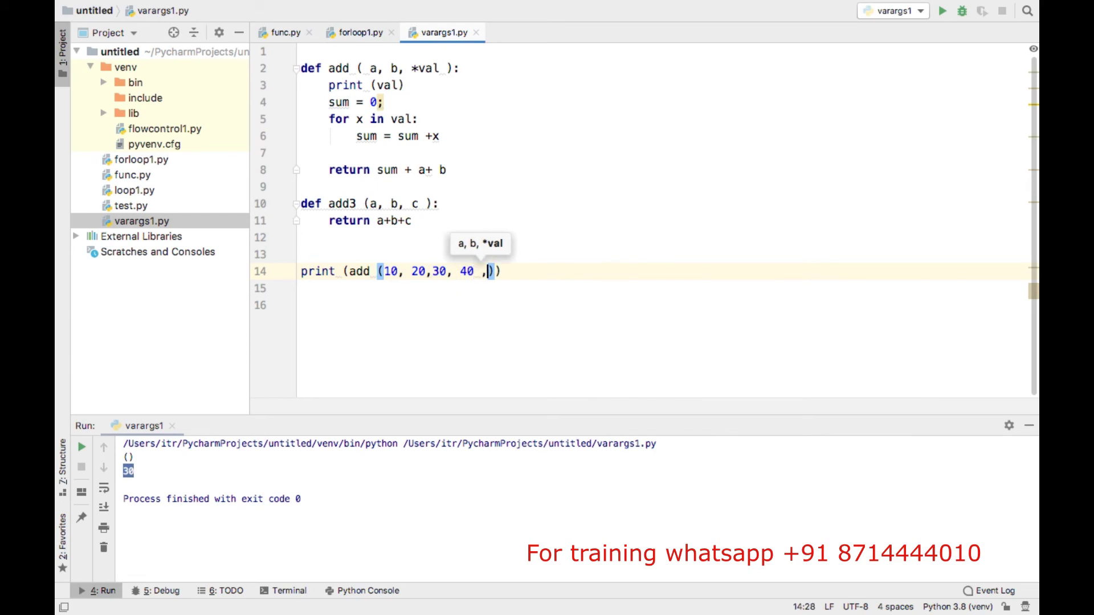
right_click(526, 307)
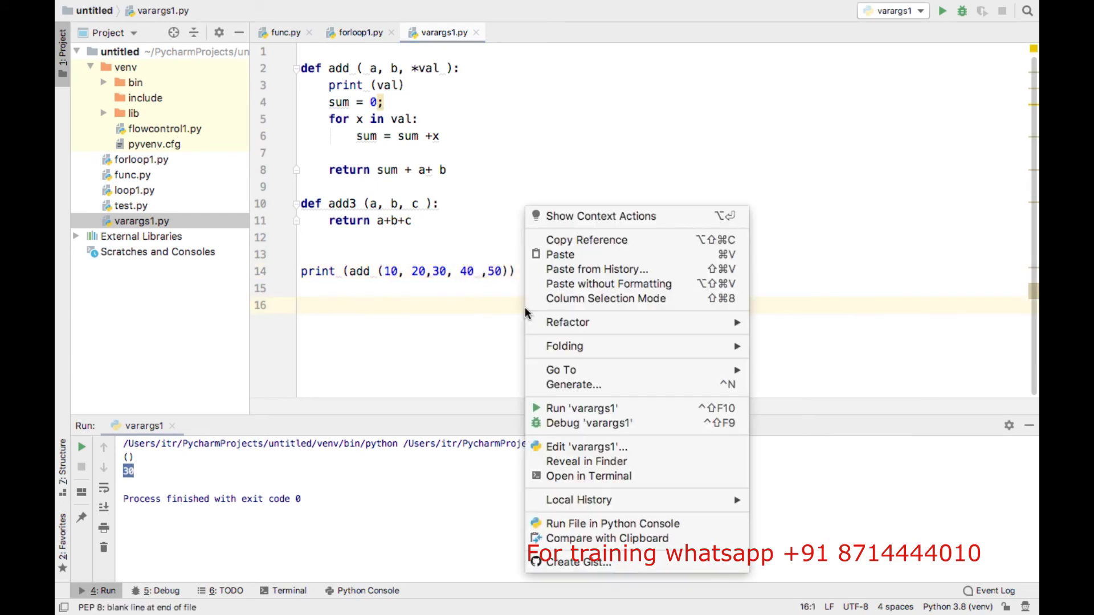
click(566, 408)
Compare the extra arguments 30, 40, 50 with the printed tuple (30, 40, 50).
right_click(390, 273)
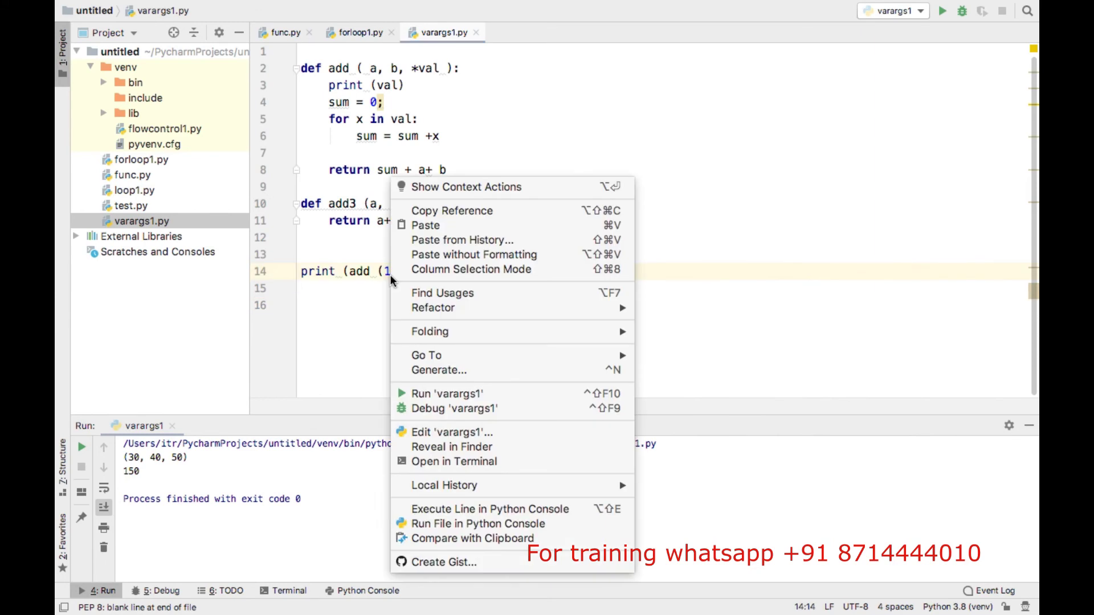
click(446, 86)
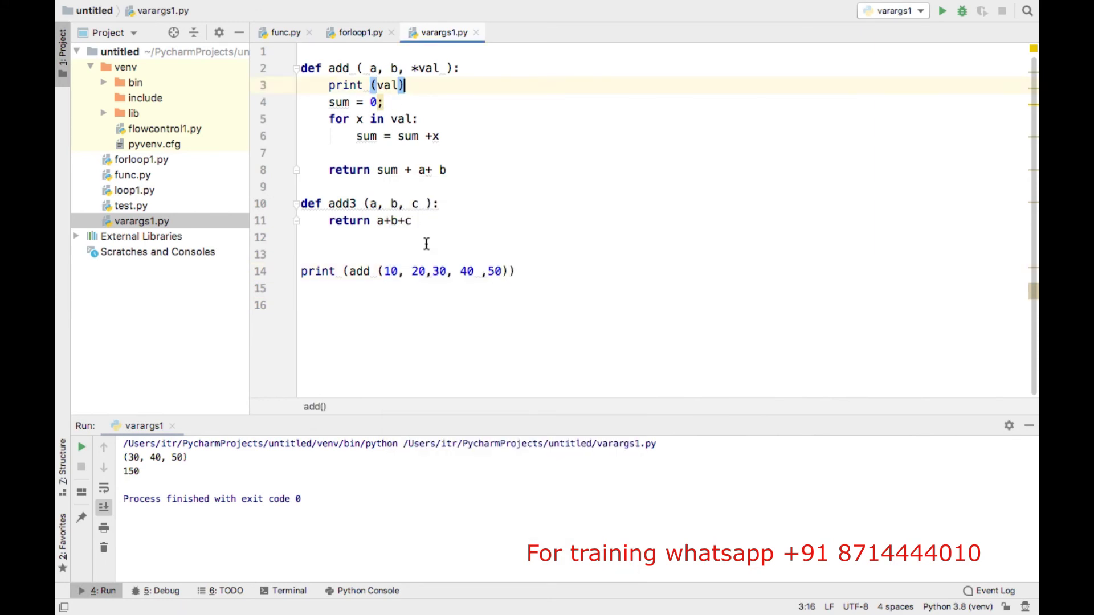
right_click(419, 270)
key(Escape)
click(432, 272)
drag(433, 273, 504, 272)
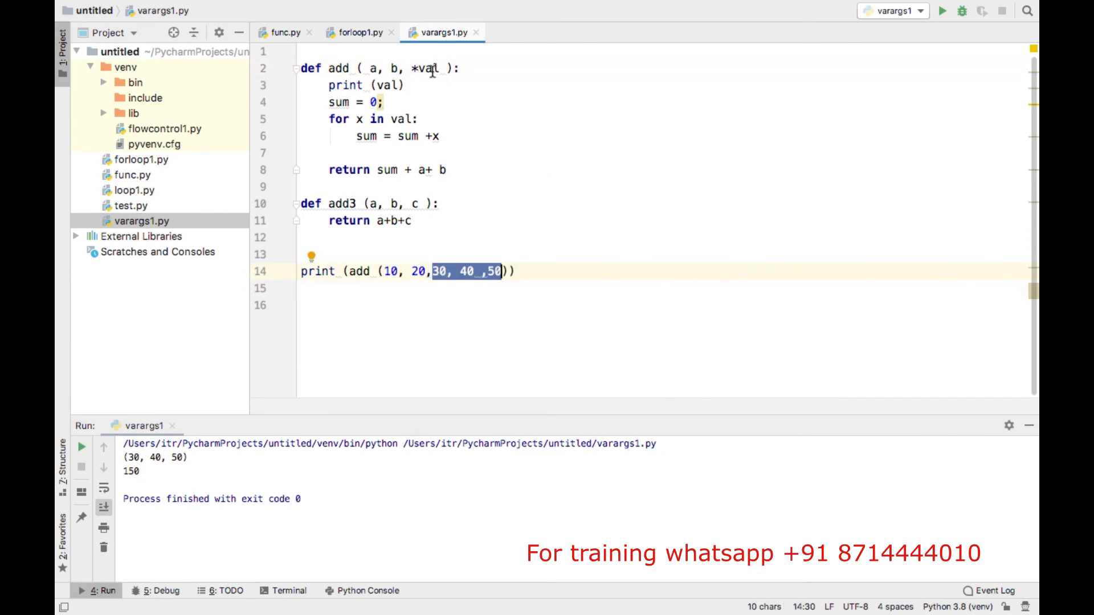
mouse_move(200, 456)
mouse_down()
mouse_move(138, 469)
mouse_move(126, 459)
mouse_up()
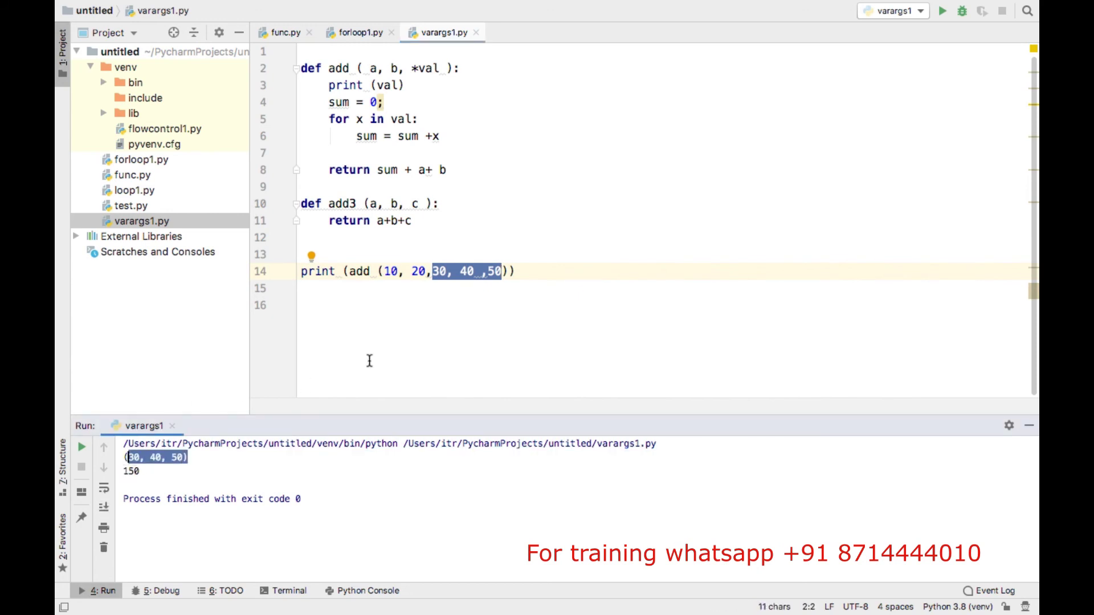
click(539, 189)
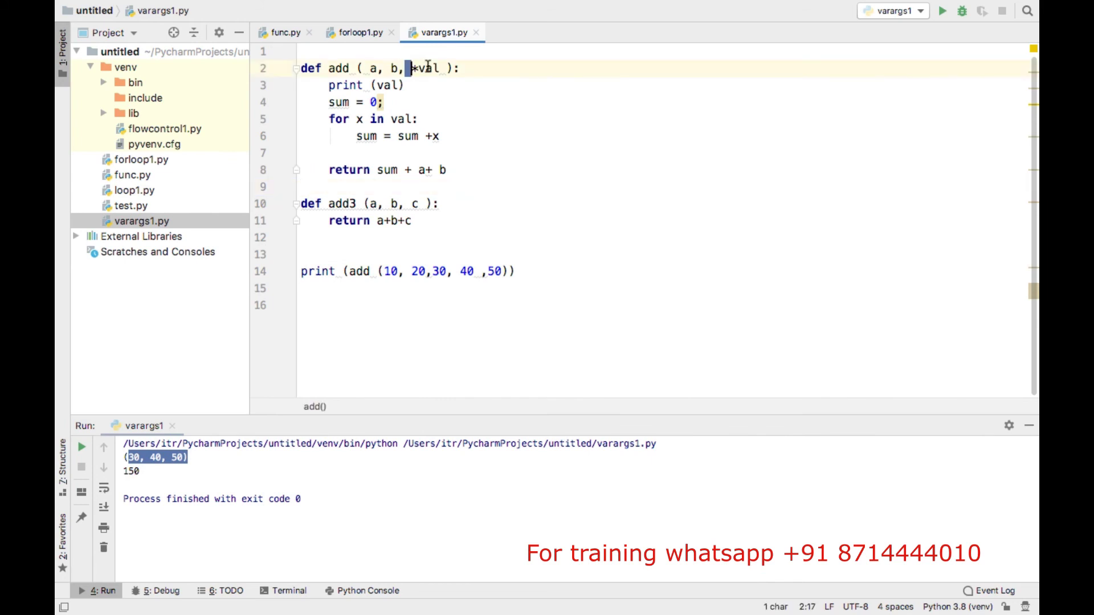
mouse_move(408, 68)
mouse_down()
mouse_move(441, 69)
mouse_move(370, 68)
mouse_up()
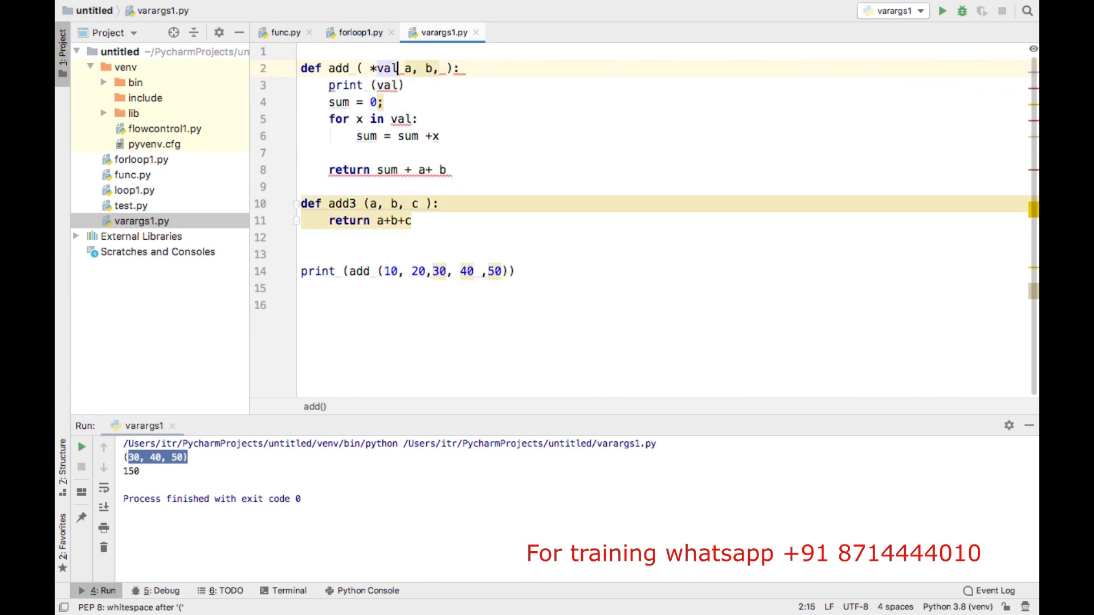
text(,)
click(448, 169)
right_click(453, 170)
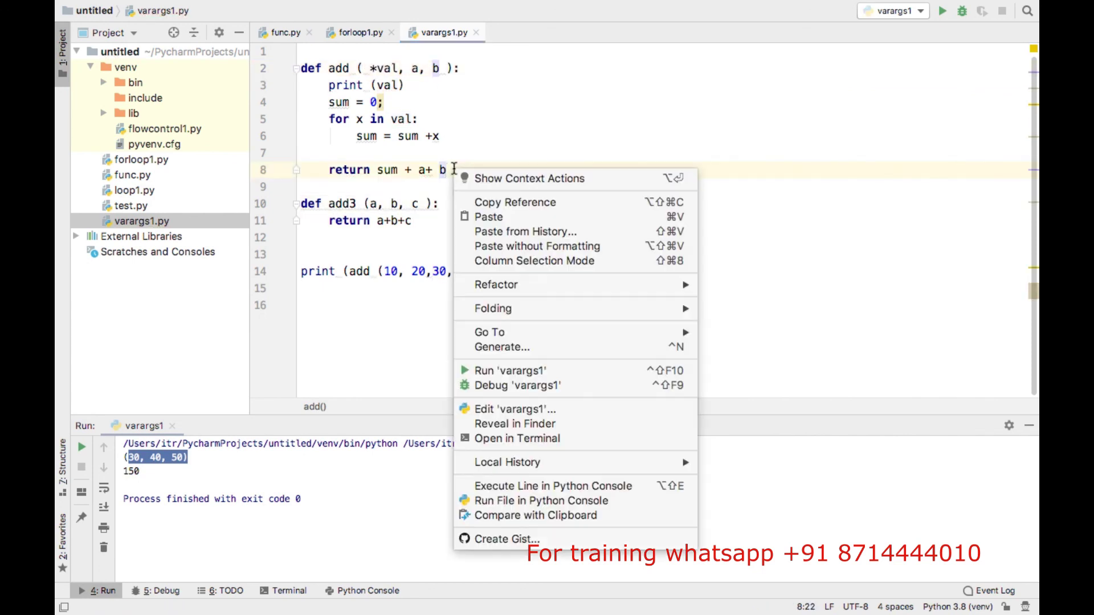
click(506, 370)
text(a, b,)
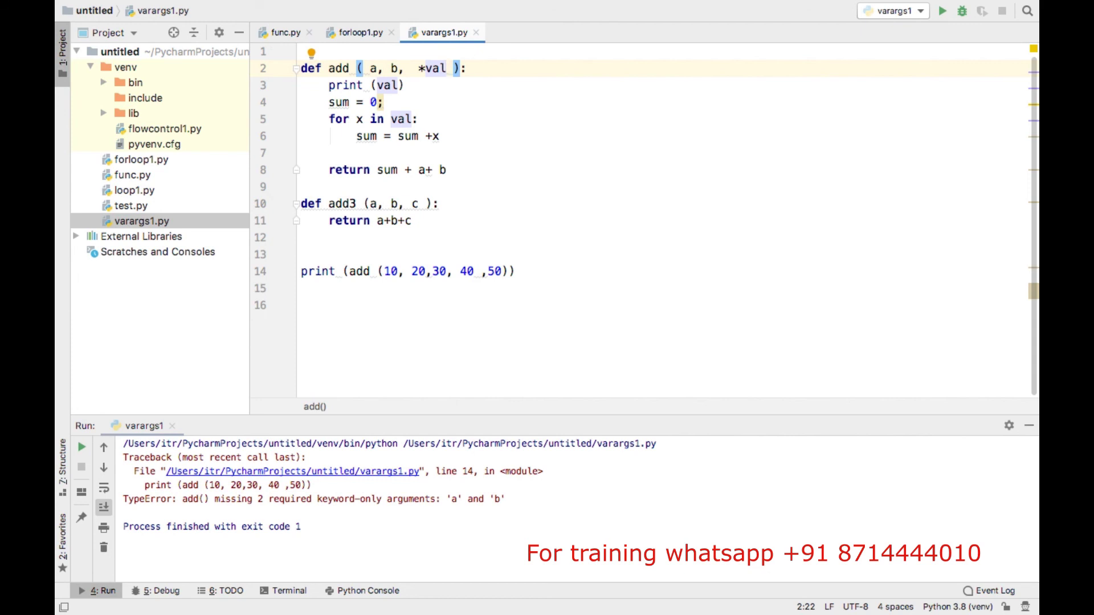
right_click(489, 235)
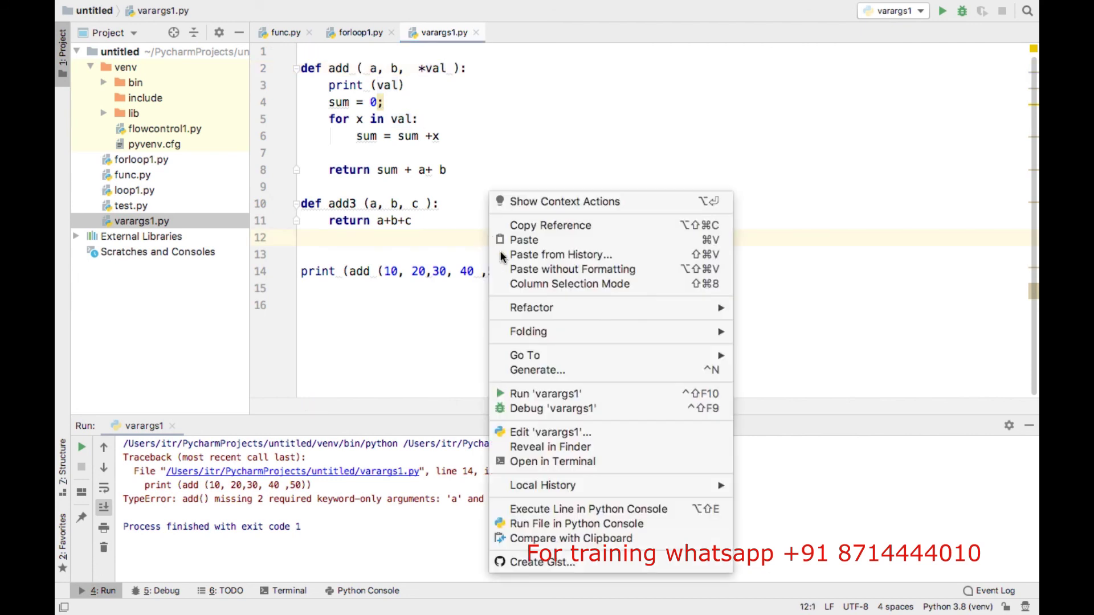
click(529, 388)
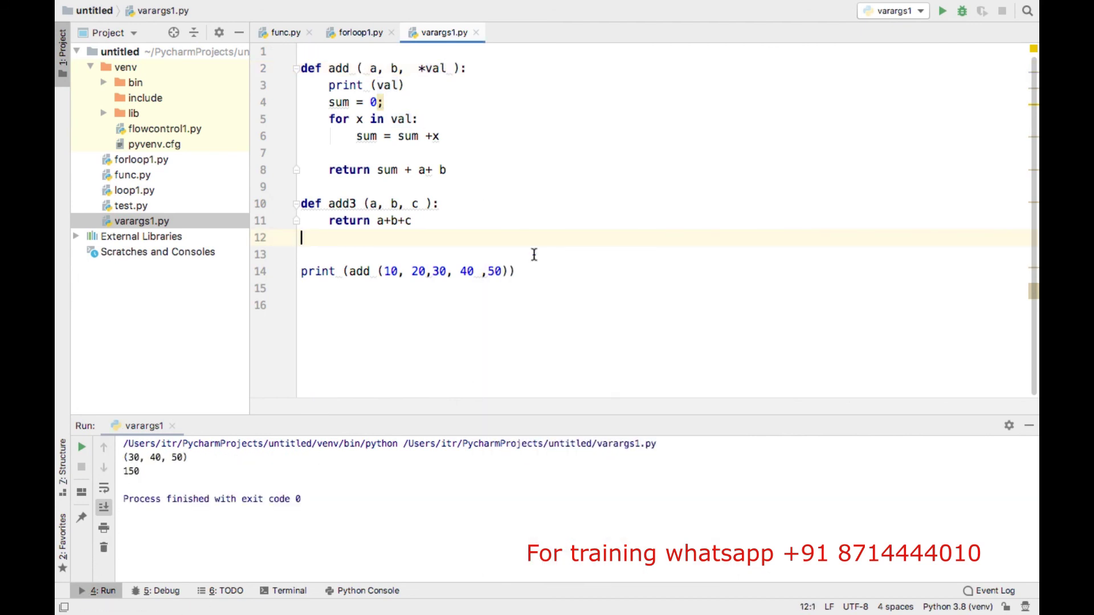
click(426, 69)
double_click(425, 68)
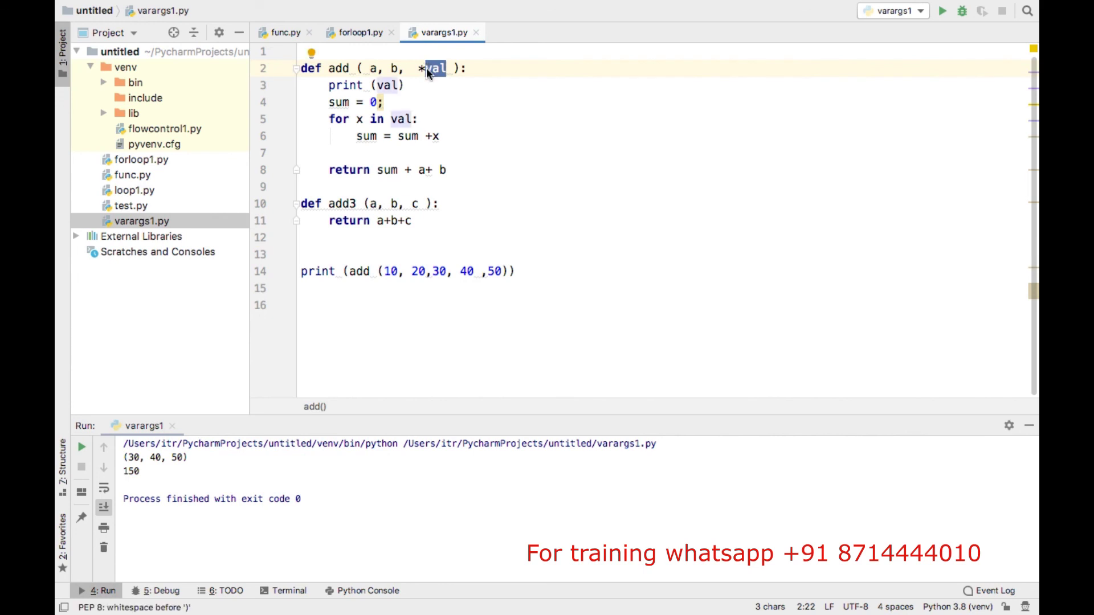